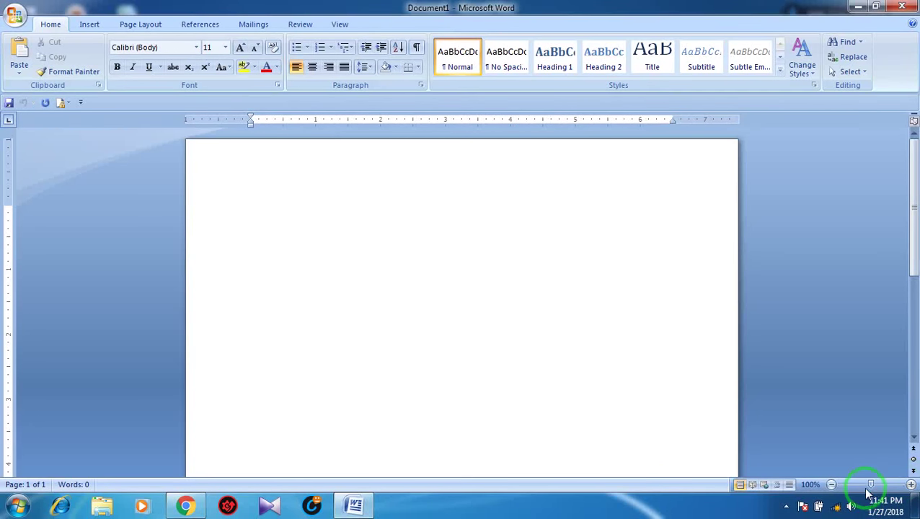
# Step: Zoom in and type 'There are Two Types of table in MS word' with numbered items
pyautogui.moveTo(871, 489); pyautogui.dragTo(875, 485)
pyautogui.write('There are Two Types of table in MS word')
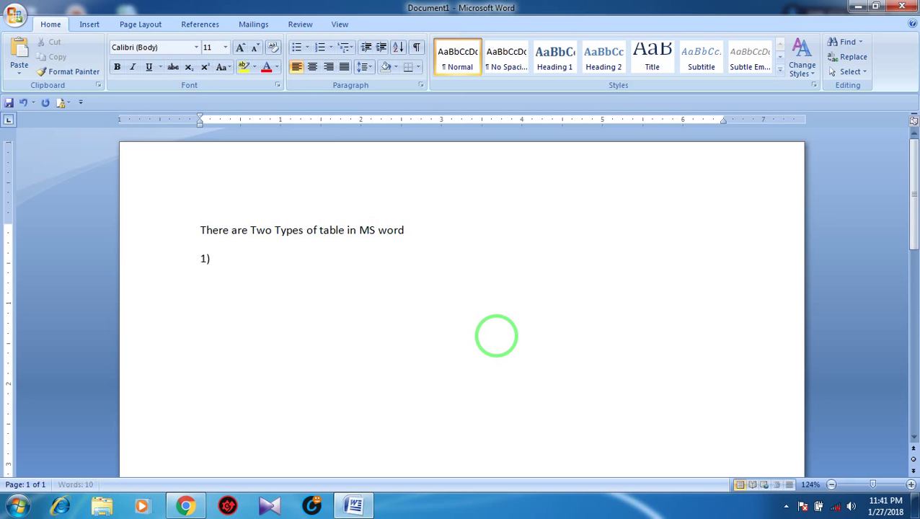
pyautogui.write('nsert table')
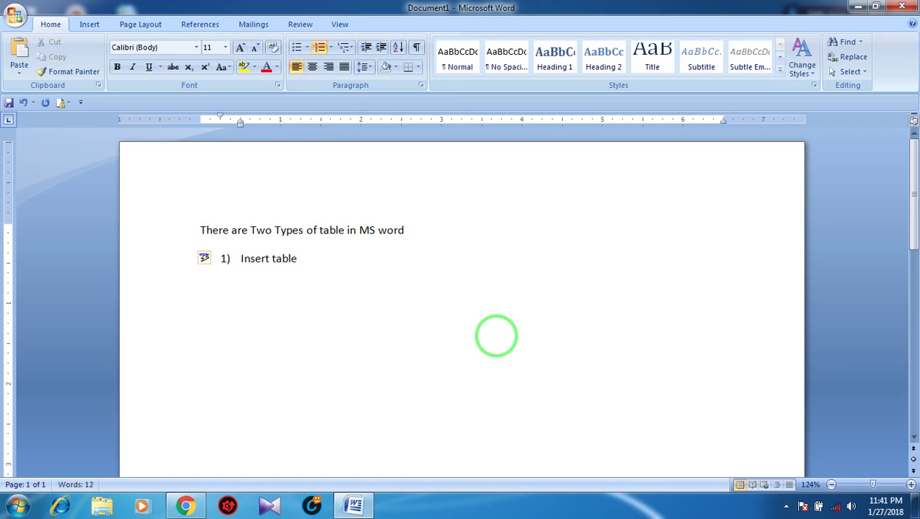
pyautogui.press('Return')
pyautogui.write('Draw Table')
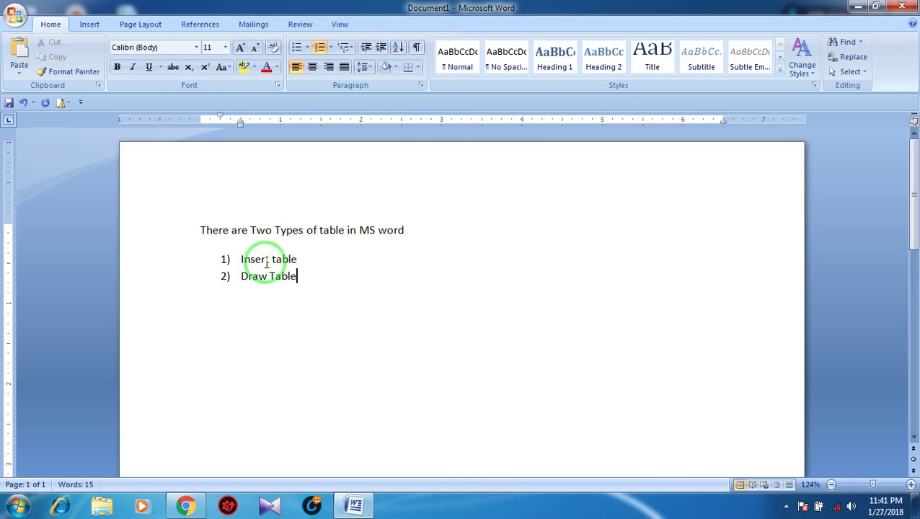
# Step: Add several blank lines after the 'Insert table' item to make room
pyautogui.click(300, 259)
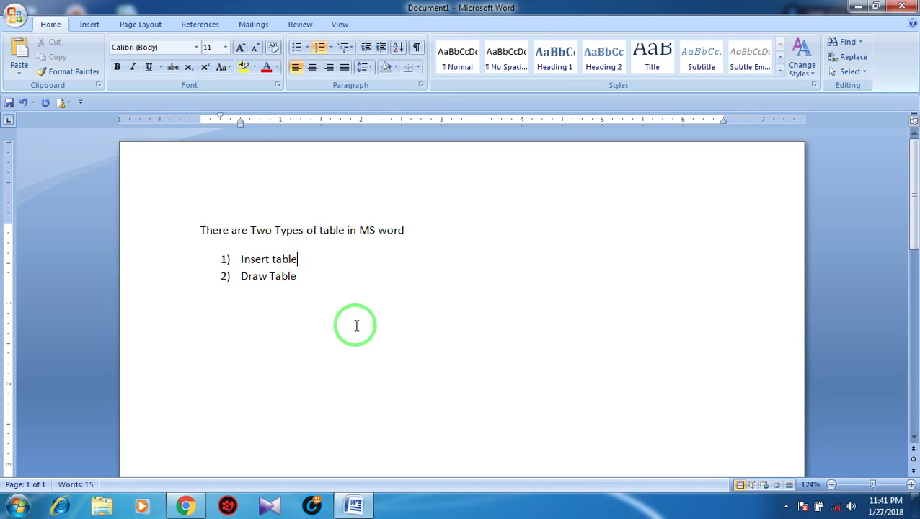
pyautogui.press('Return')
pyautogui.press('Return')
pyautogui.press('Return')
pyautogui.press('Return')
pyautogui.press('Return')
pyautogui.press('Return')
pyautogui.press('Return')
pyautogui.press('Return')
pyautogui.press('Return')
pyautogui.press('Return')
pyautogui.press('Return')
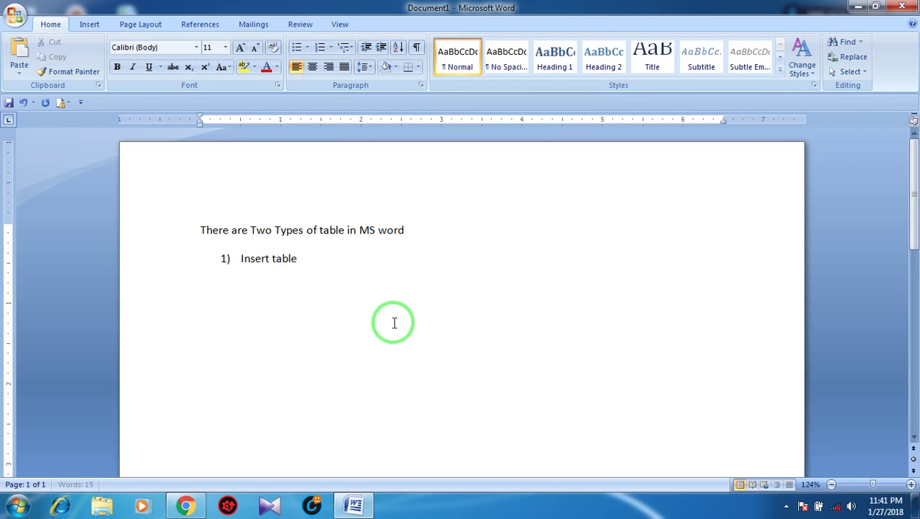
pyautogui.scroll(-3, 454, 302)
pyautogui.press('Return')
pyautogui.press('Return')
pyautogui.press('Return')
pyautogui.scroll(2, 354, 270)
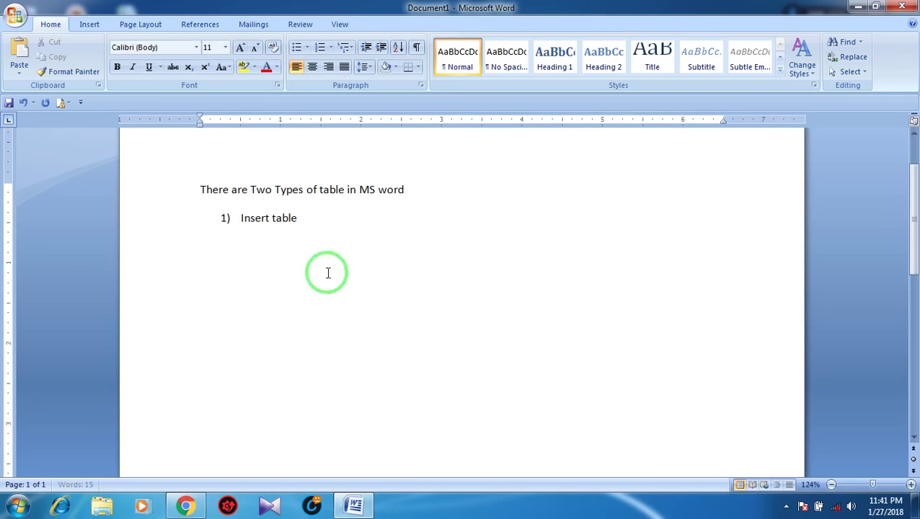
# Step: Insert a table with 5 columns and 8 rows using the Insert Table dialog
pyautogui.click(88, 22)
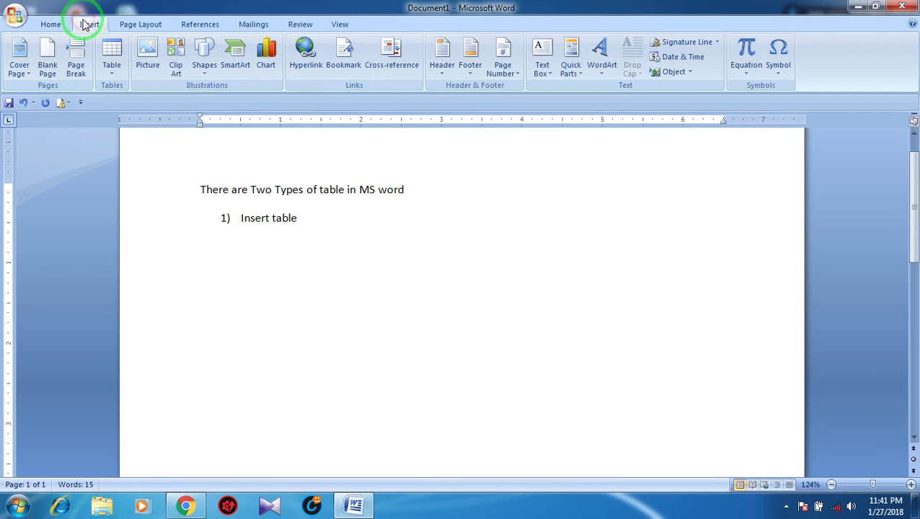
pyautogui.click(117, 68)
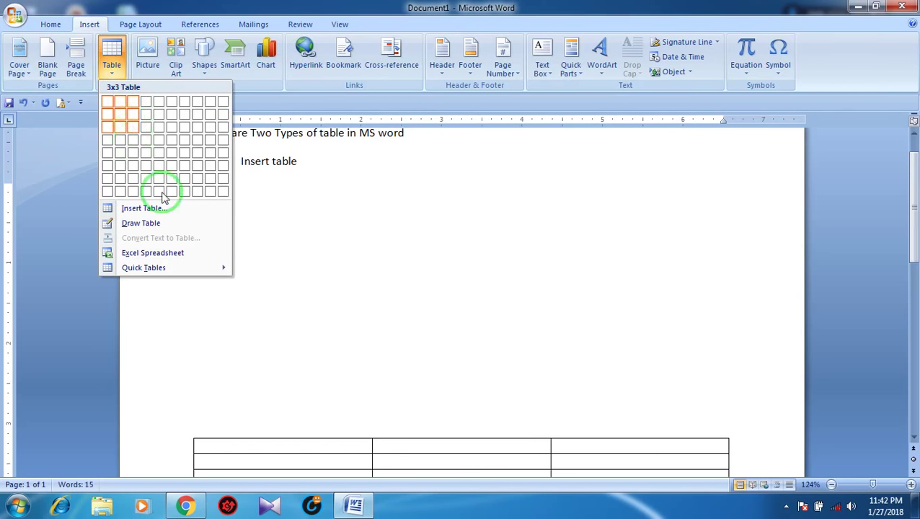
pyautogui.click(124, 208)
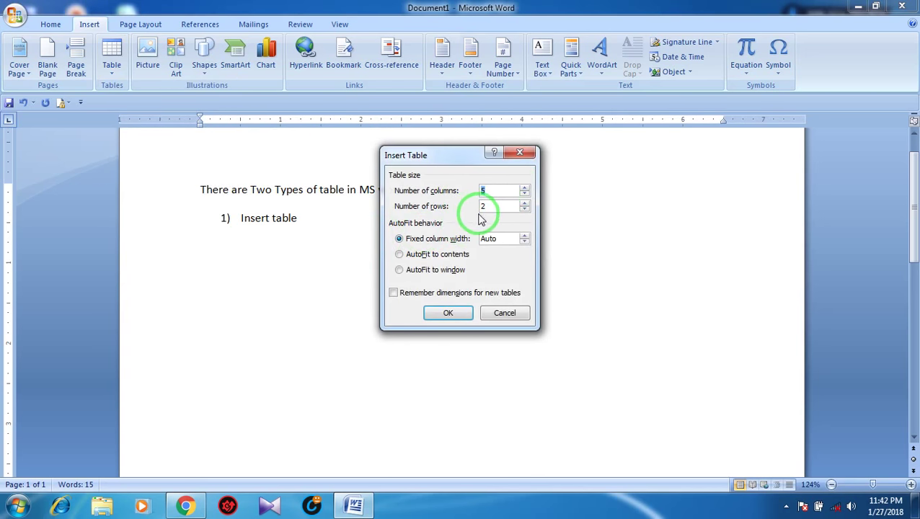
pyautogui.click(441, 190)
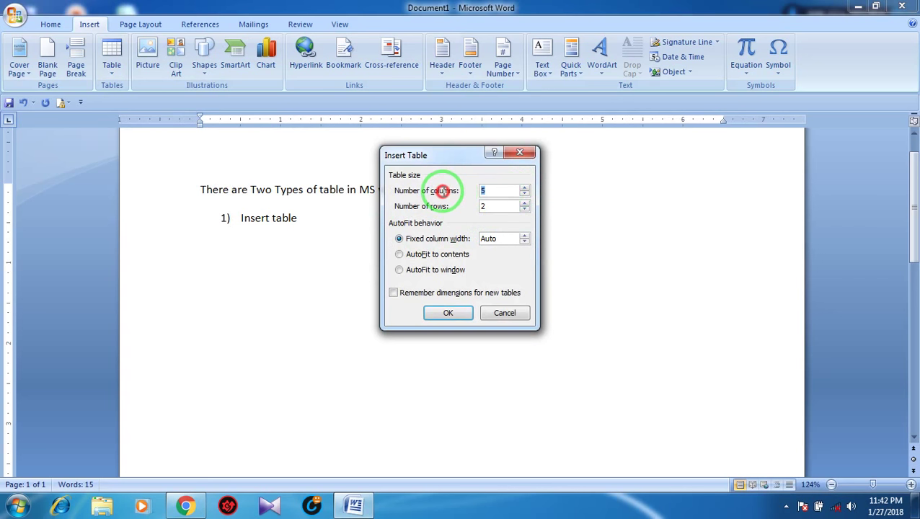
pyautogui.click(526, 189)
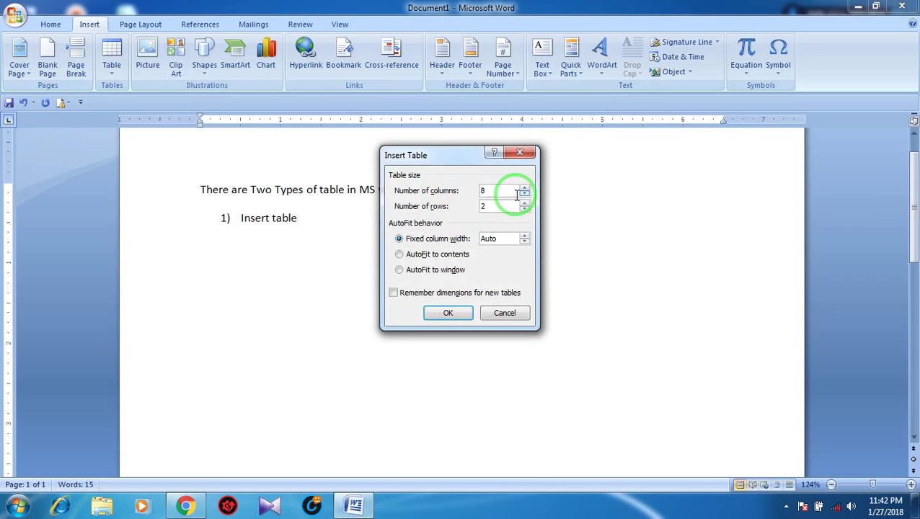
pyautogui.click(524, 191)
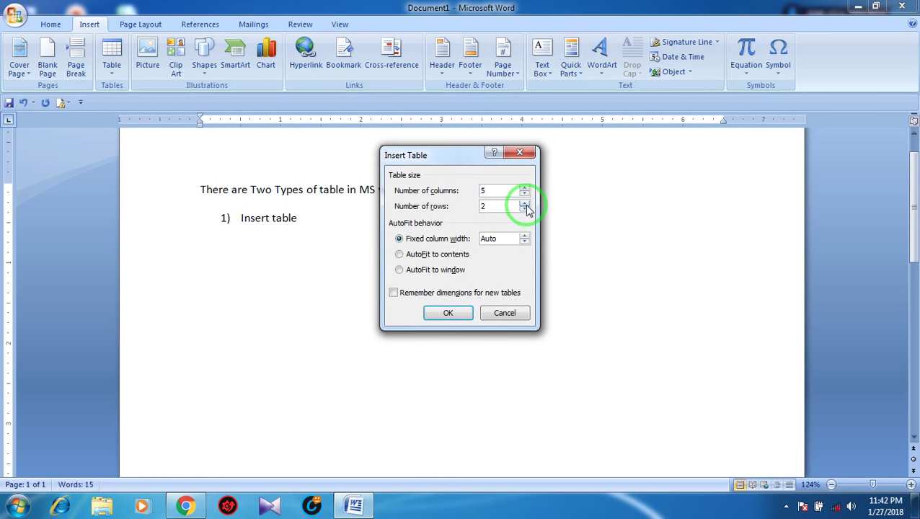
pyautogui.click(526, 205)
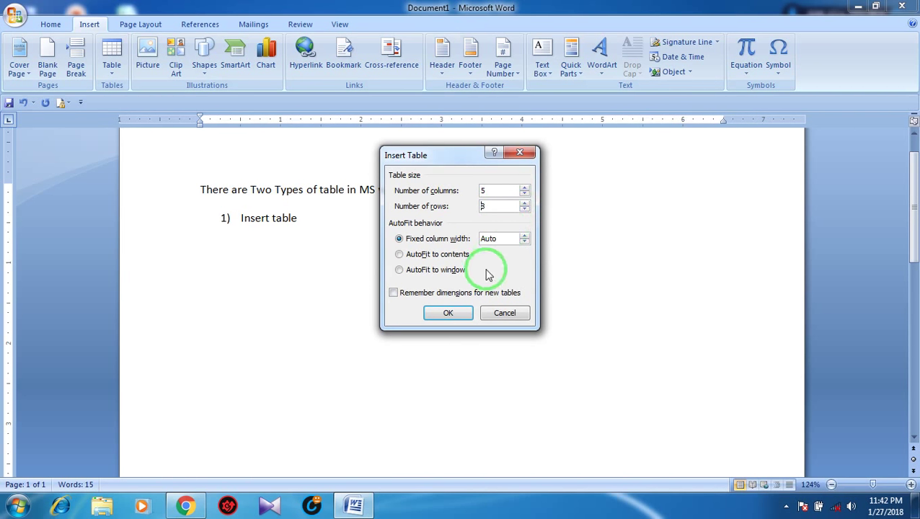
pyautogui.write('8')
pyautogui.click(461, 312)
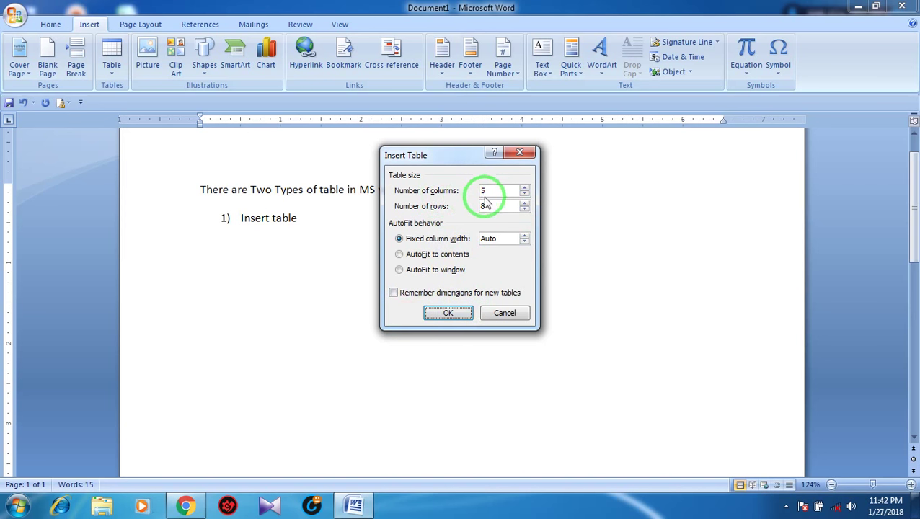
pyautogui.click(450, 311)
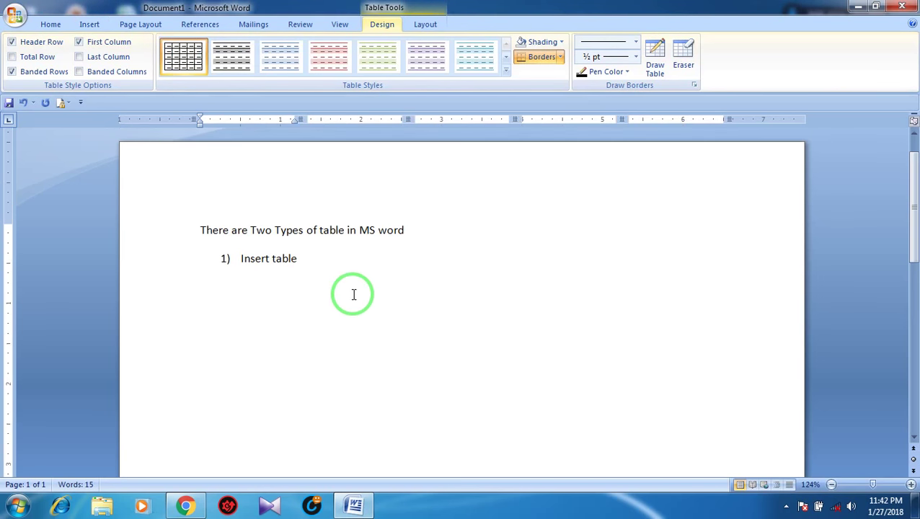
# Step: Delete the 'How to move' line above the table
pyautogui.scroll(-5, 353, 294)
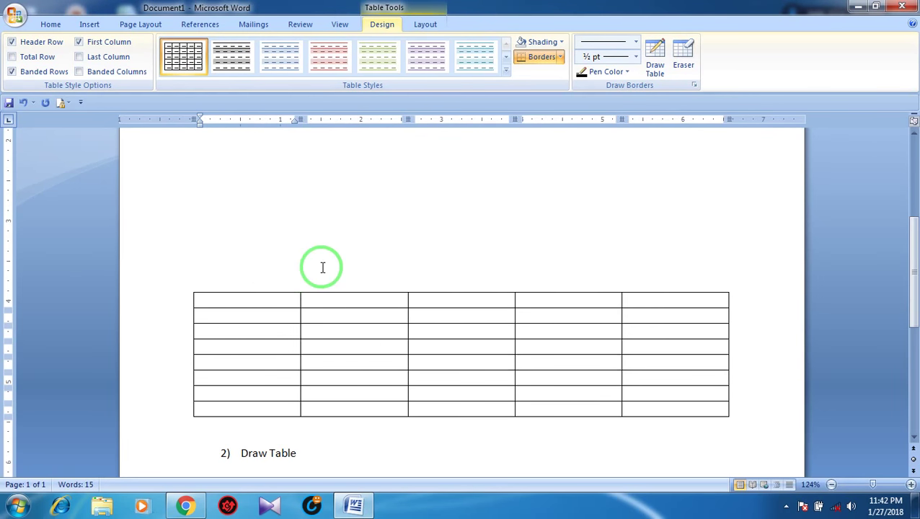
pyautogui.scroll(-1, 323, 270)
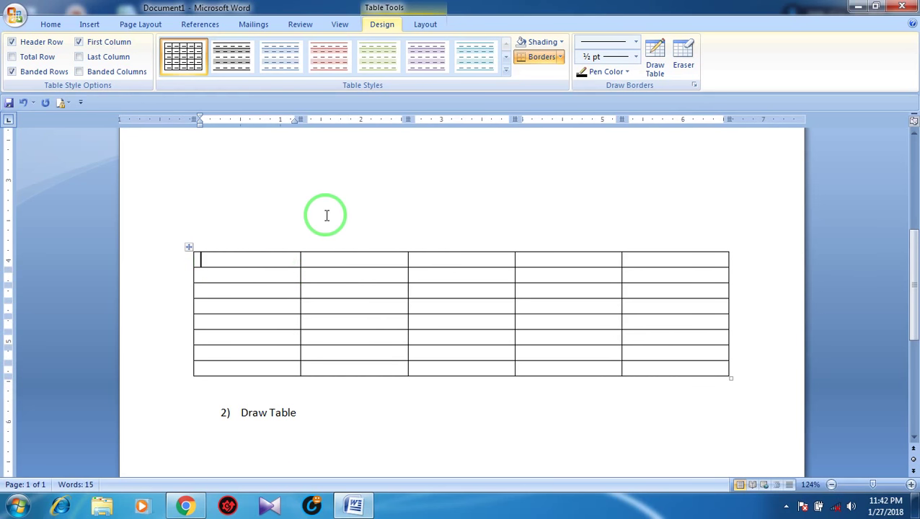
pyautogui.scroll(2, 329, 214)
pyautogui.scroll(3, 328, 213)
pyautogui.click(231, 219)
pyautogui.write('How to move')
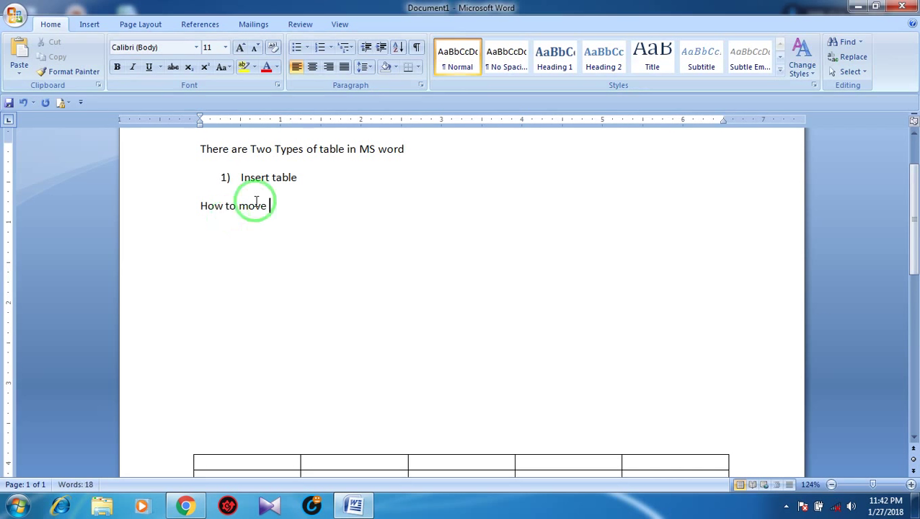
pyautogui.moveTo(193, 463)
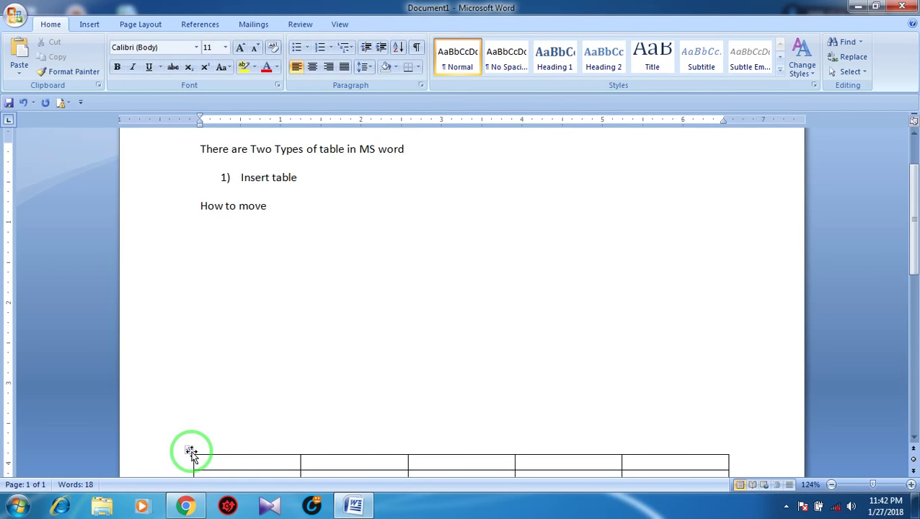
pyautogui.moveTo(269, 207); pyautogui.dragTo(177, 207)
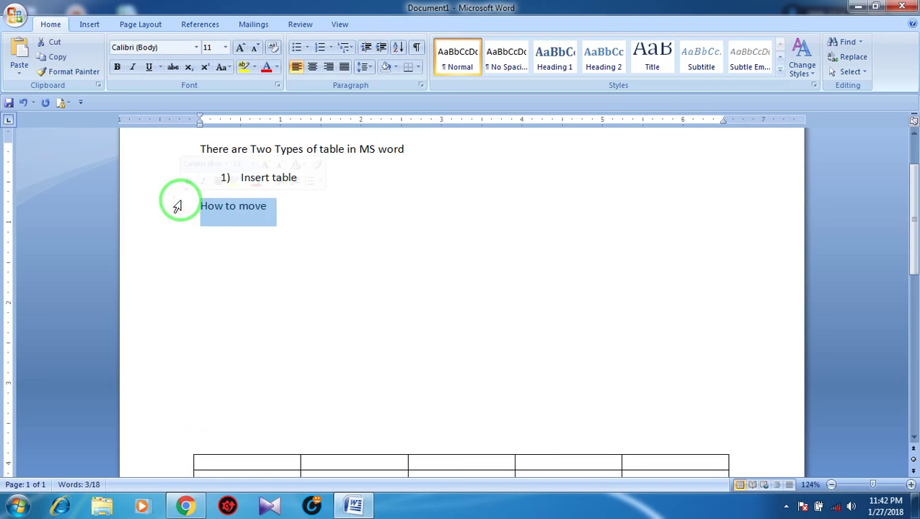
pyautogui.press('Delete')
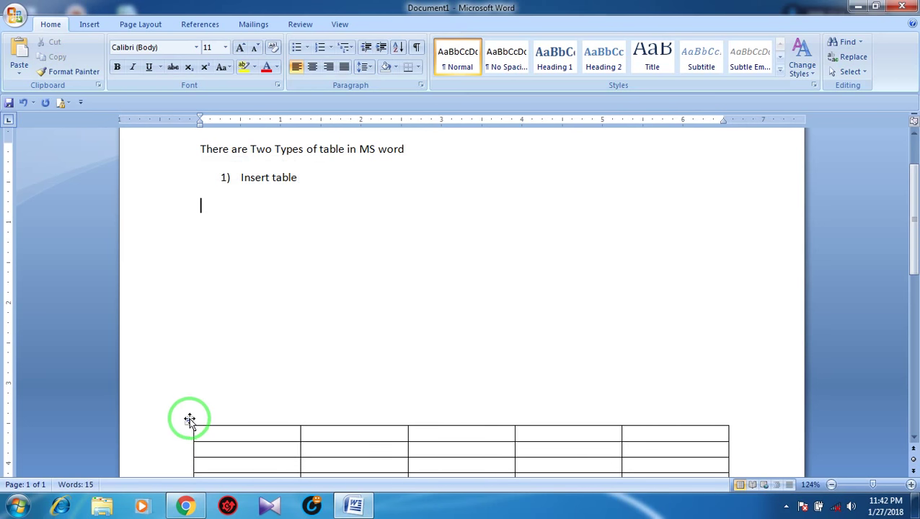
# Step: Drag the table up to sit just under the intro sentence
pyautogui.click(189, 420)
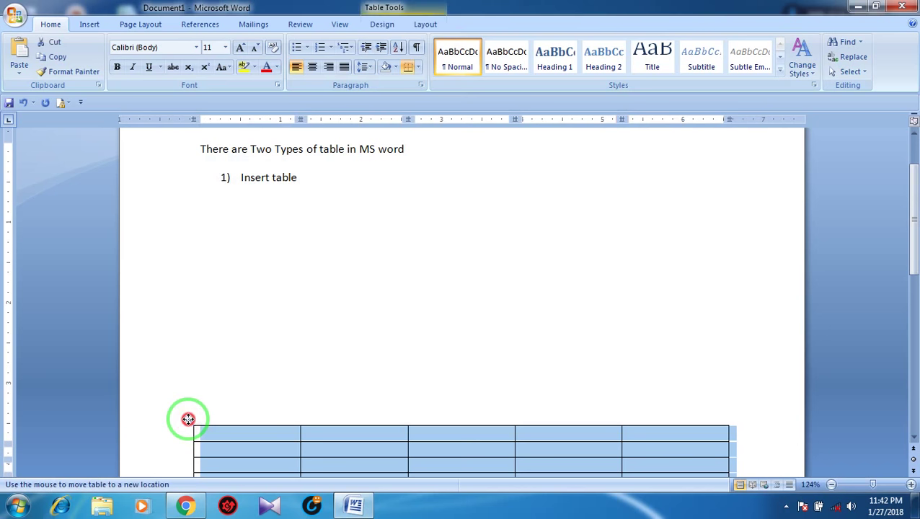
pyautogui.moveTo(188, 419); pyautogui.dragTo(176, 207)
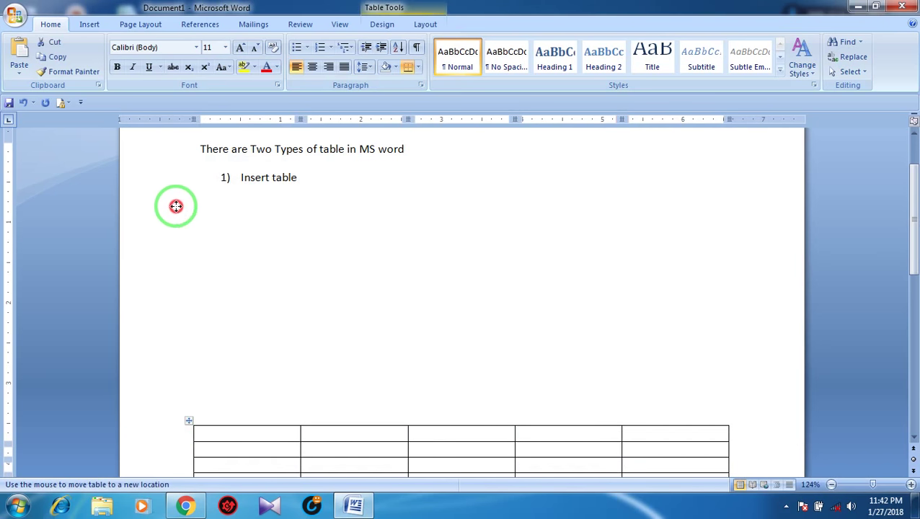
pyautogui.moveTo(175, 207)
pyautogui.mouseDown()
pyautogui.moveTo(224, 202)
pyautogui.moveTo(213, 314)
pyautogui.moveTo(185, 201)
pyautogui.mouseUp()
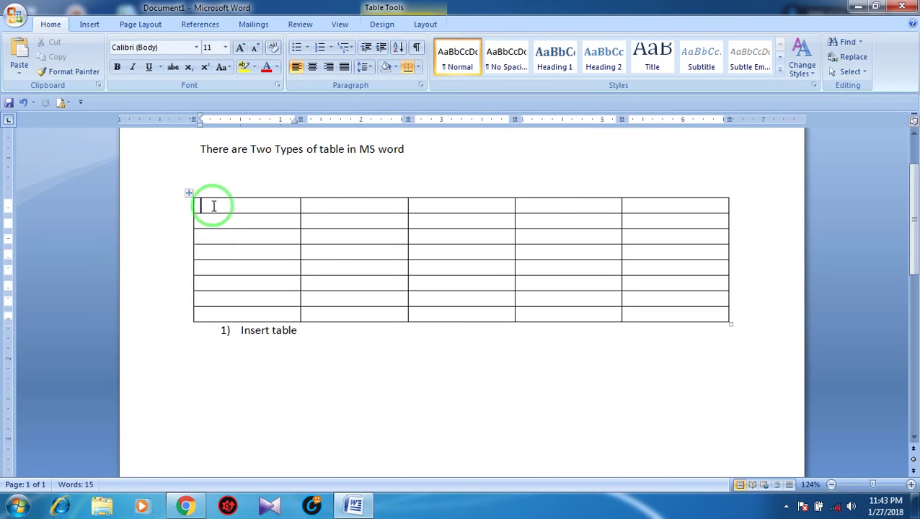
# Step: Reposition the table below the Insert table item and drag its corner to narrow it
pyautogui.moveTo(189, 192); pyautogui.dragTo(191, 233)
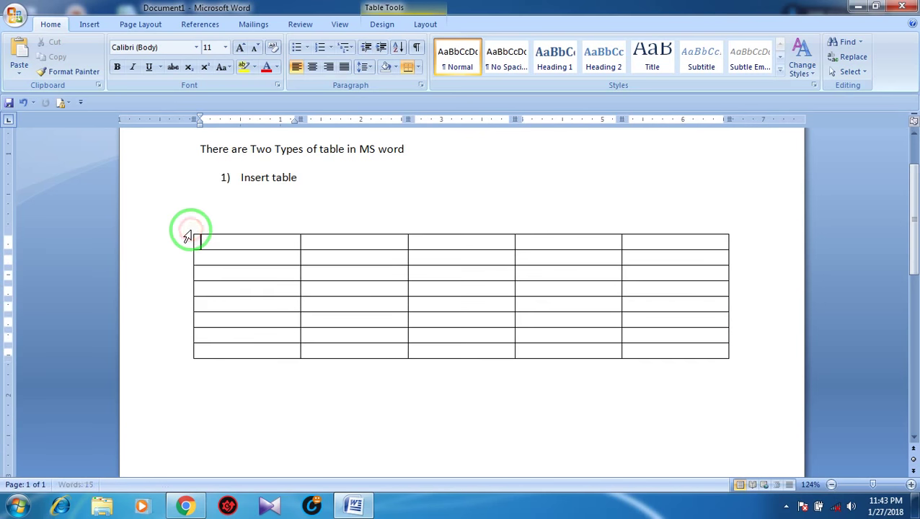
pyautogui.click(229, 213)
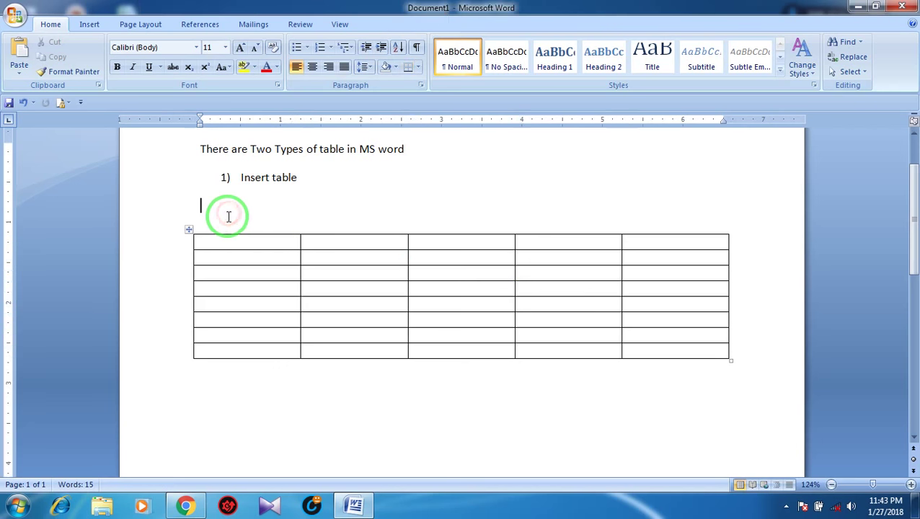
pyautogui.click(206, 228)
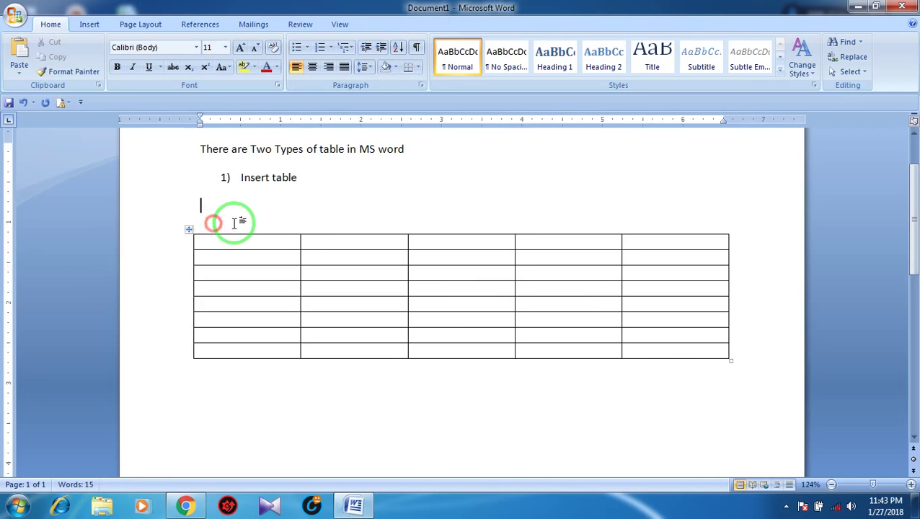
pyautogui.moveTo(188, 229); pyautogui.dragTo(186, 206)
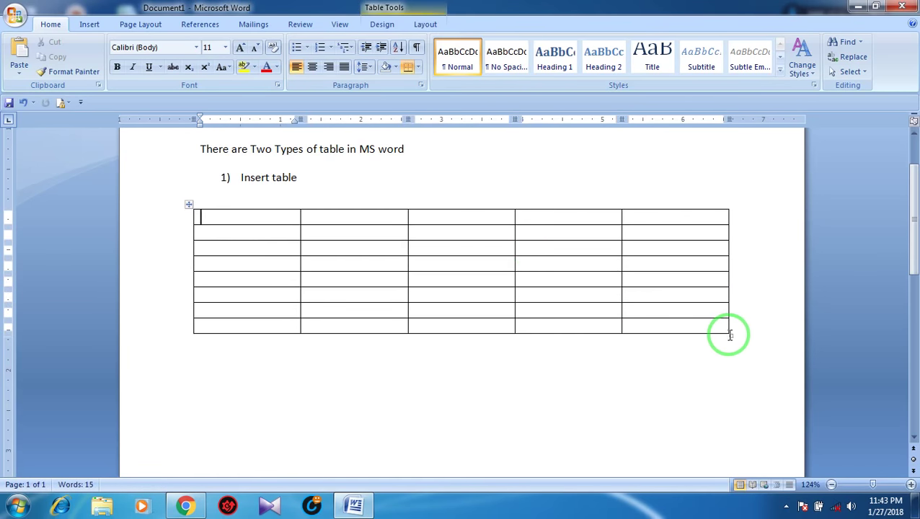
pyautogui.moveTo(730, 333)
pyautogui.mouseDown()
pyautogui.moveTo(439, 312)
pyautogui.moveTo(688, 346)
pyautogui.mouseUp()
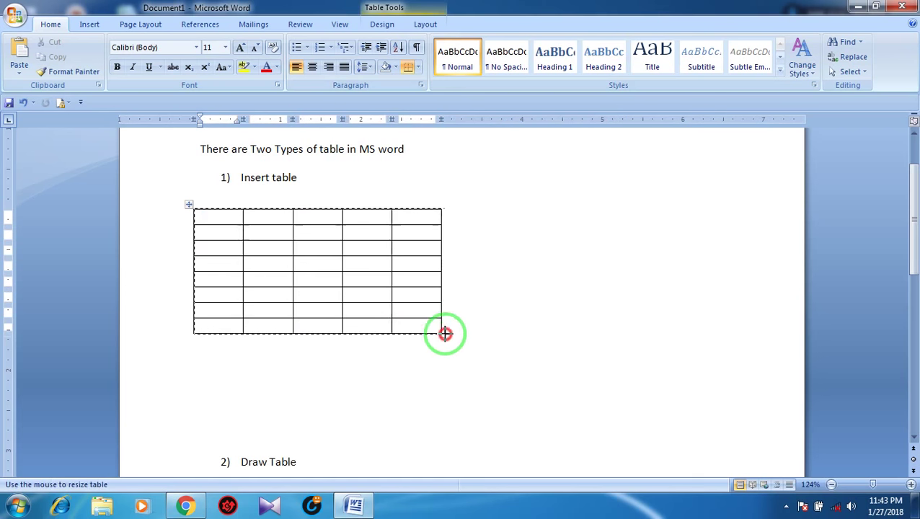
pyautogui.click(557, 387)
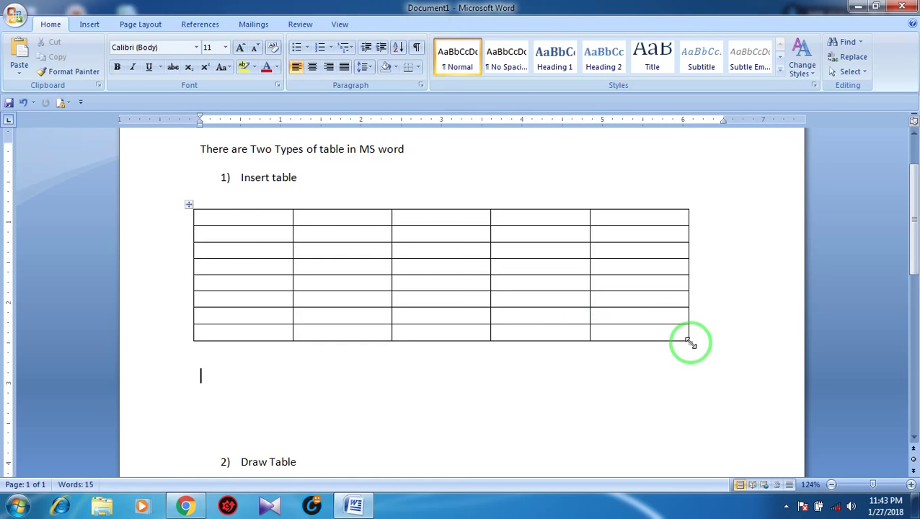
# Step: Erase the borders of the table's rightmost column with the Eraser
pyautogui.click(189, 205)
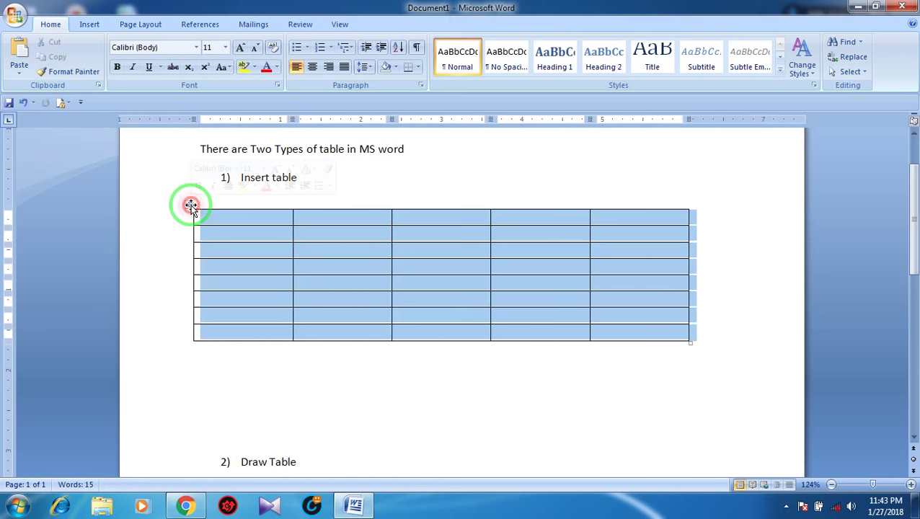
pyautogui.click(687, 59)
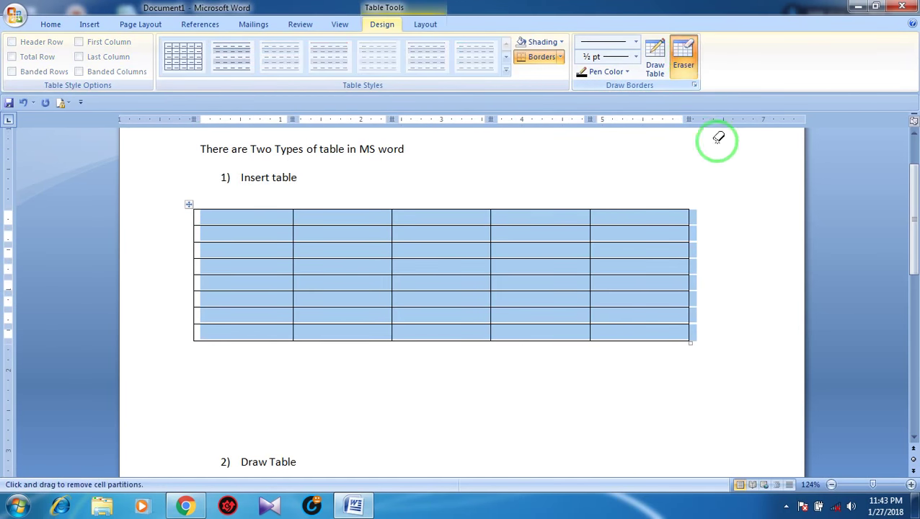
pyautogui.moveTo(732, 180); pyautogui.dragTo(606, 368)
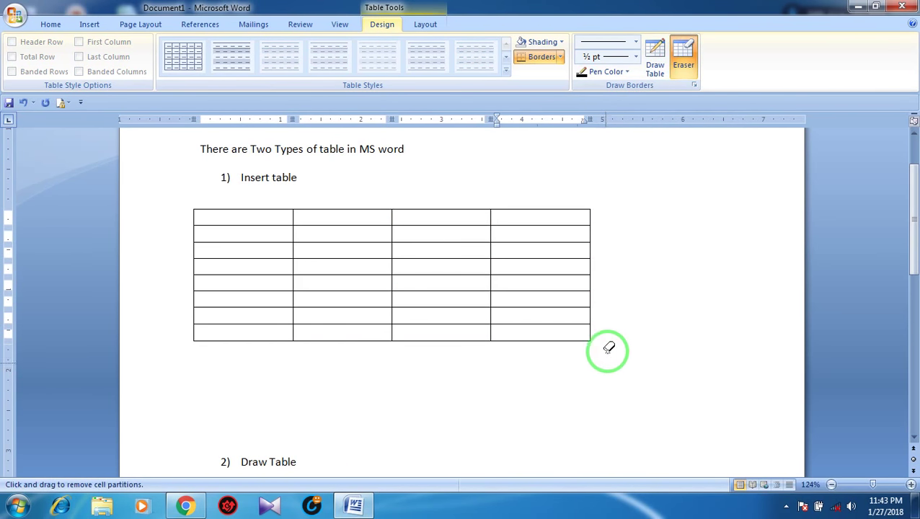
# Step: Draw a vertical divider splitting the fourth column into two narrower columns
pyautogui.click(656, 59)
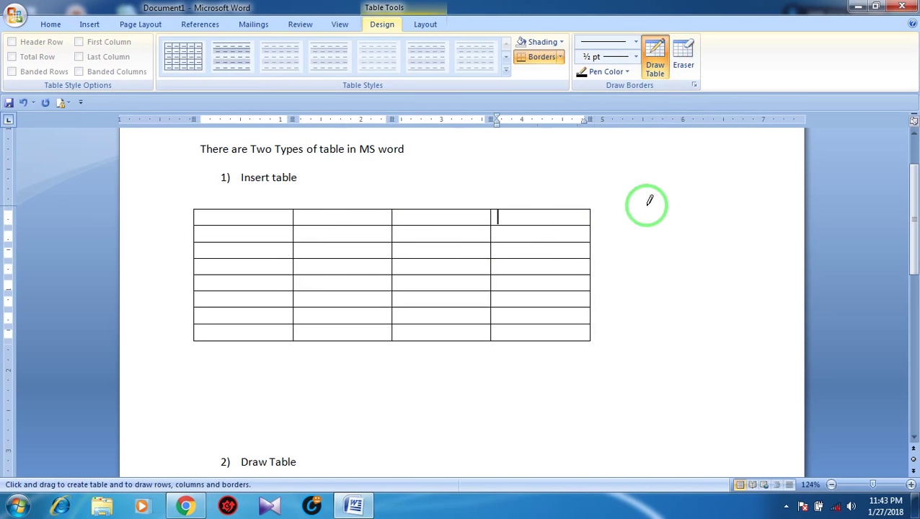
pyautogui.moveTo(537, 215); pyautogui.dragTo(534, 333)
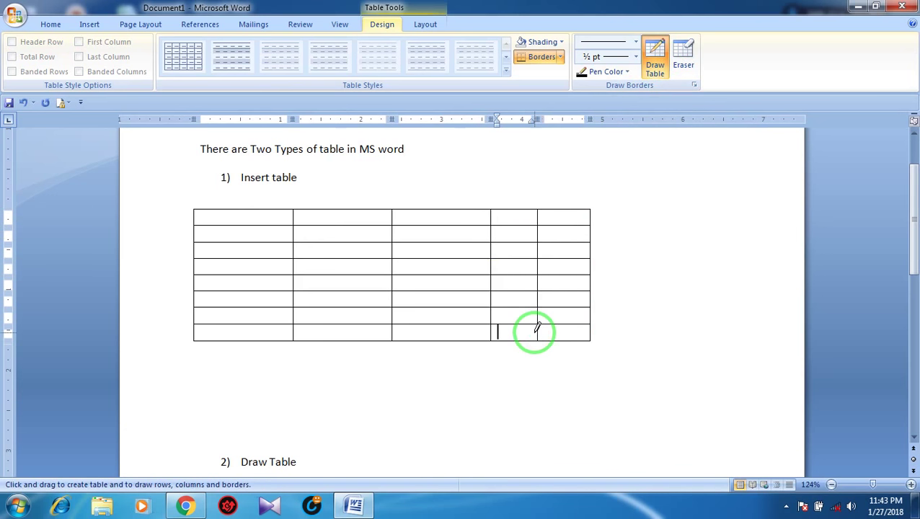
pyautogui.click(647, 221)
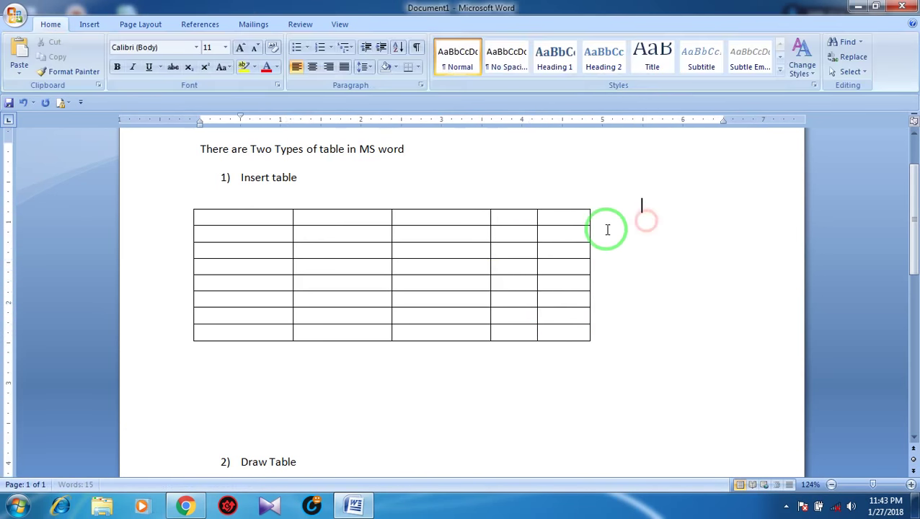
# Step: Widen the table, rebalance columns 4 and 5, and enter headings Sl No, Name, Roll No, Class, session
pyautogui.click(601, 235)
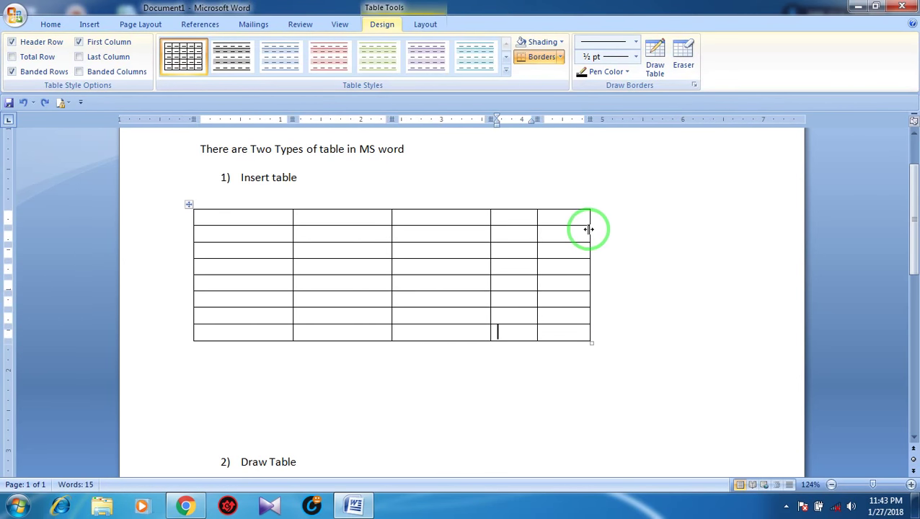
pyautogui.moveTo(589, 229); pyautogui.dragTo(687, 231)
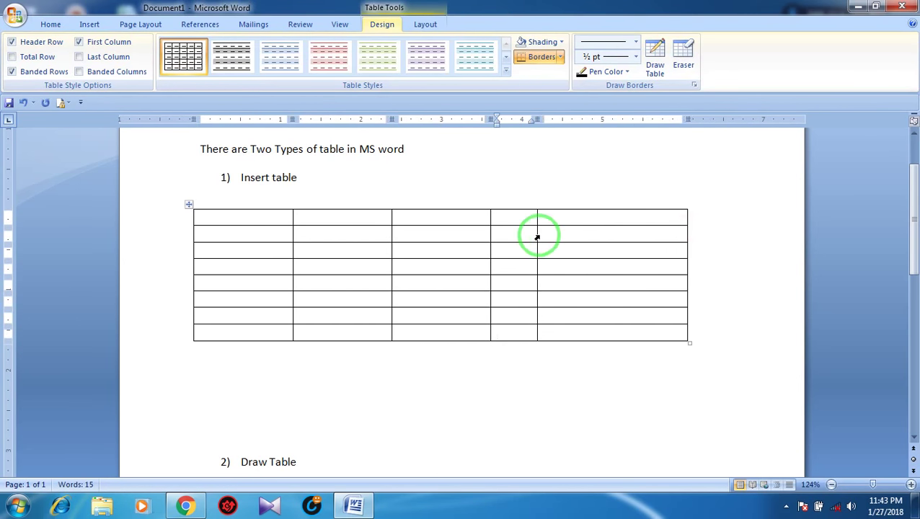
pyautogui.moveTo(537, 234); pyautogui.dragTo(592, 232)
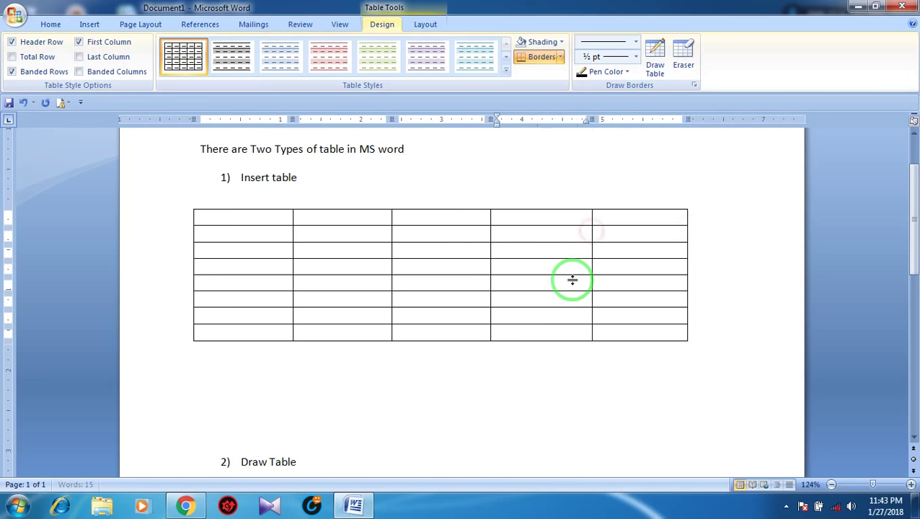
pyautogui.click(220, 216)
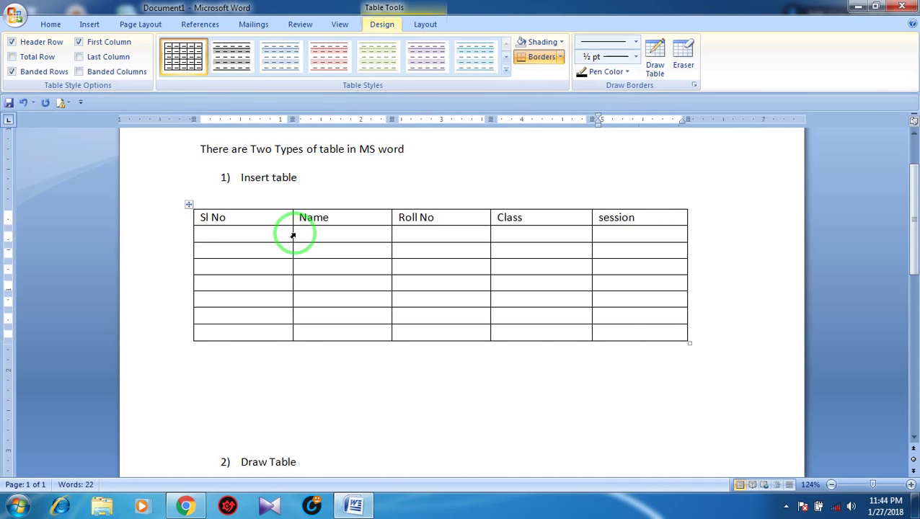
# Step: Autofit the Sl No column and widen the Name and Roll No columns
pyautogui.doubleClick(293, 233)
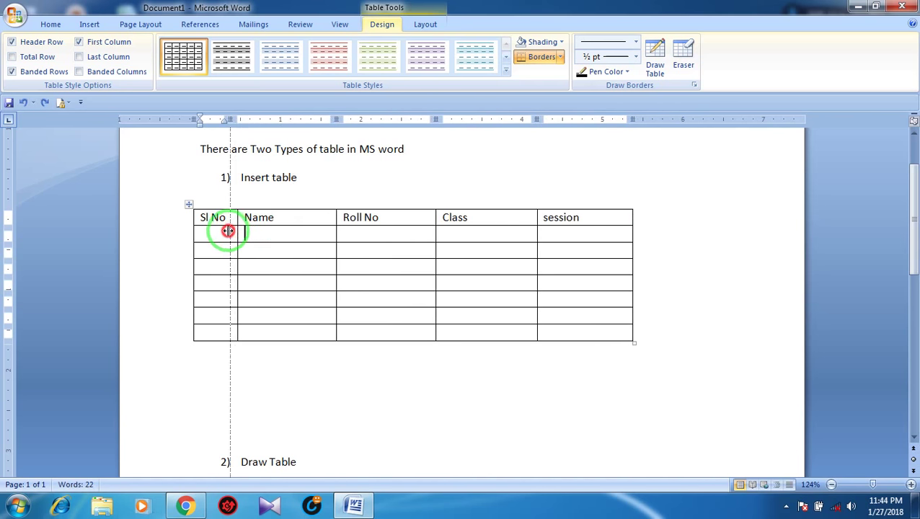
pyautogui.moveTo(237, 231); pyautogui.dragTo(230, 232)
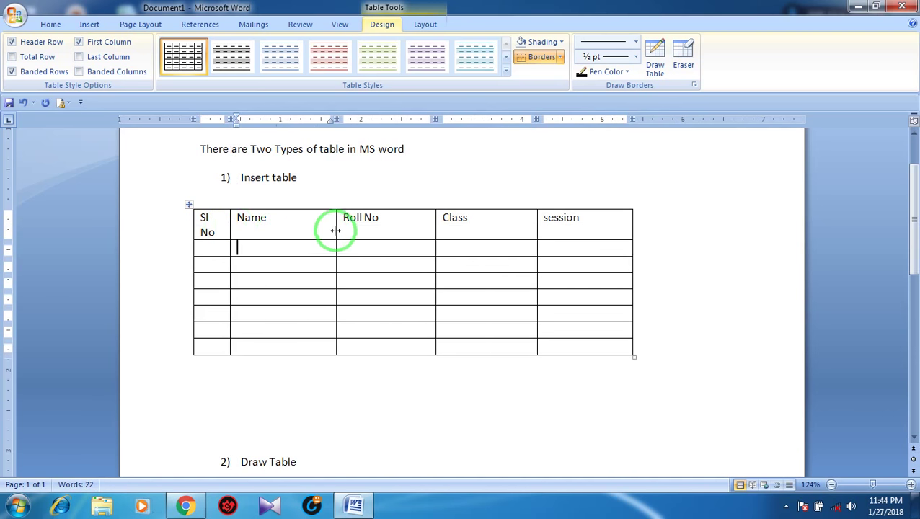
pyautogui.moveTo(336, 230); pyautogui.dragTo(376, 232)
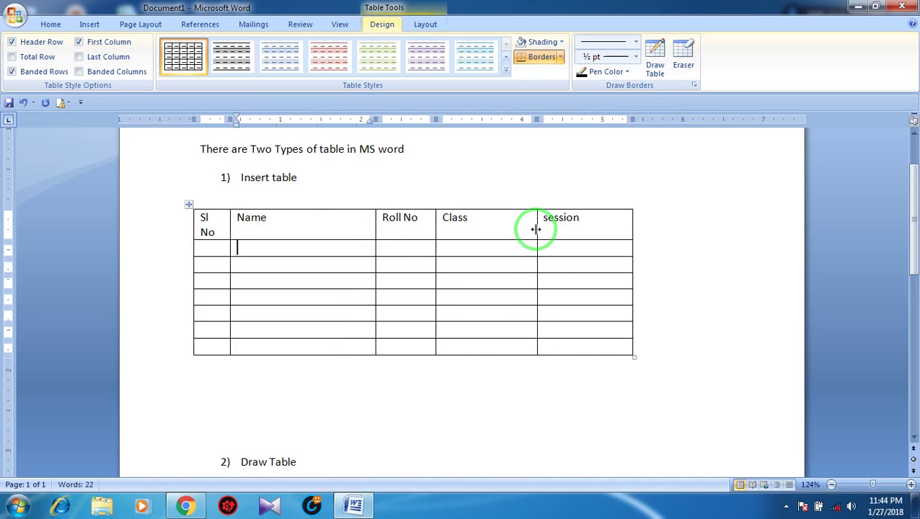
pyautogui.moveTo(435, 229); pyautogui.dragTo(466, 229)
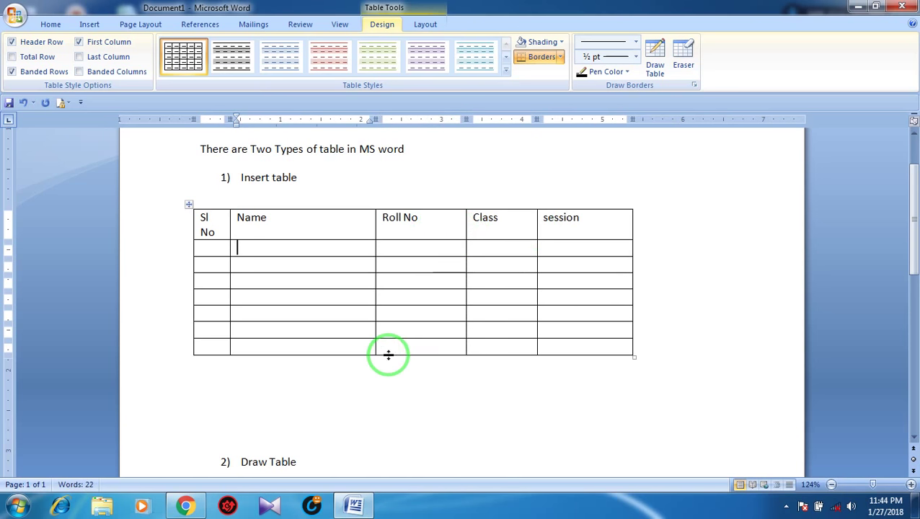
pyautogui.moveTo(387, 354); pyautogui.dragTo(389, 384)
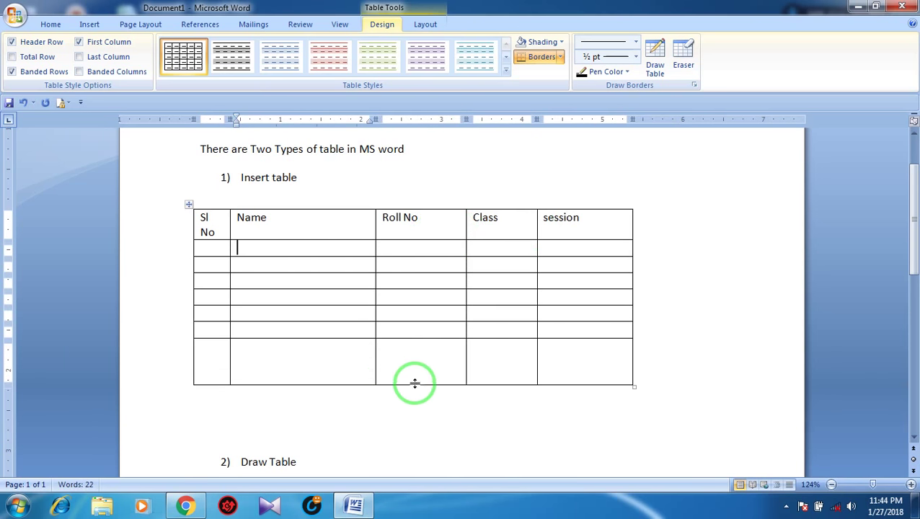
pyautogui.moveTo(414, 383); pyautogui.dragTo(418, 354)
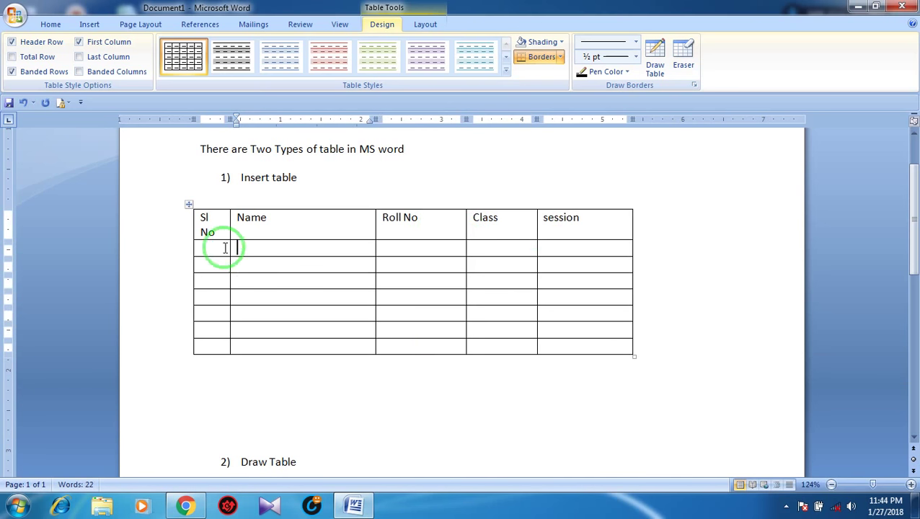
pyautogui.moveTo(213, 249); pyautogui.dragTo(614, 342)
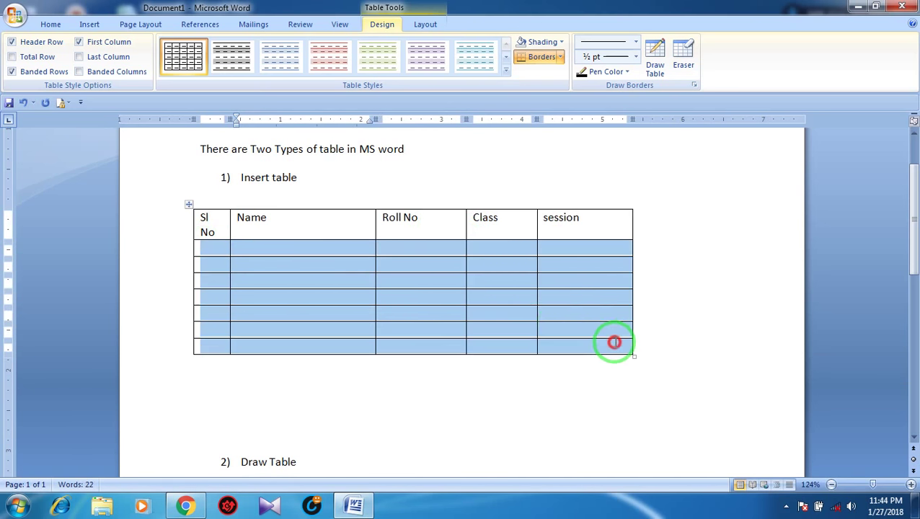
# Step: Set the table's body rows to 1.15 line spacing
pyautogui.click(50, 25)
pyautogui.click(368, 68)
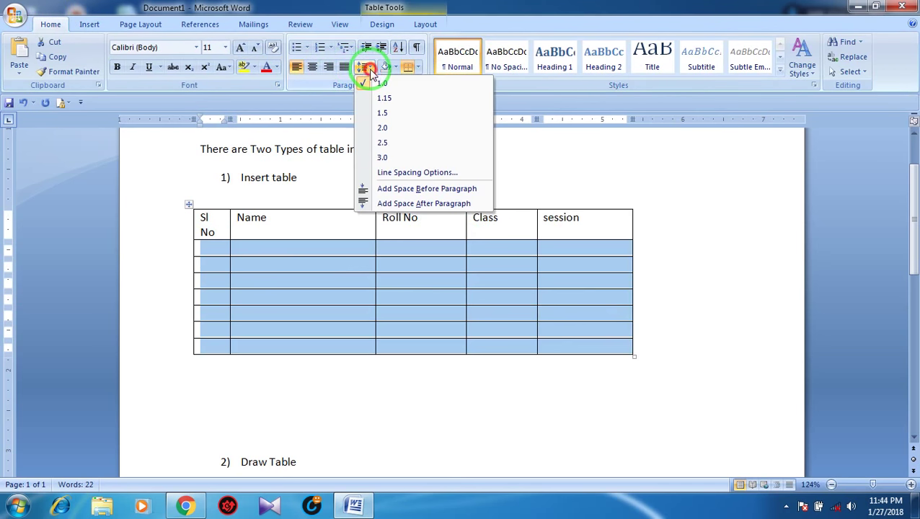
pyautogui.click(382, 116)
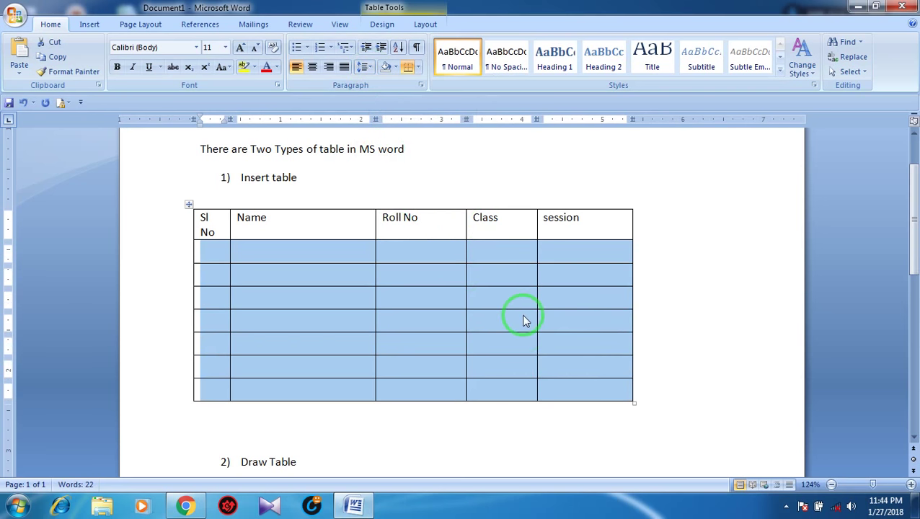
pyautogui.click(373, 67)
pyautogui.click(384, 96)
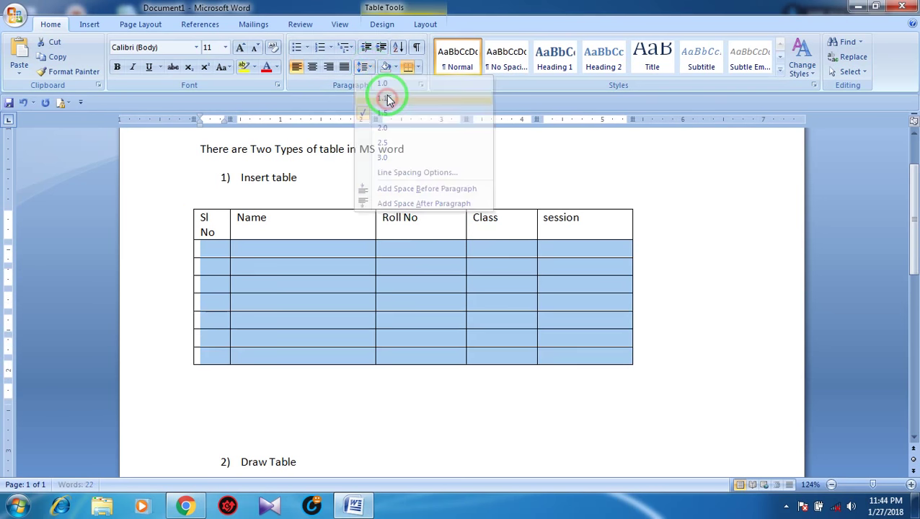
pyautogui.click(693, 302)
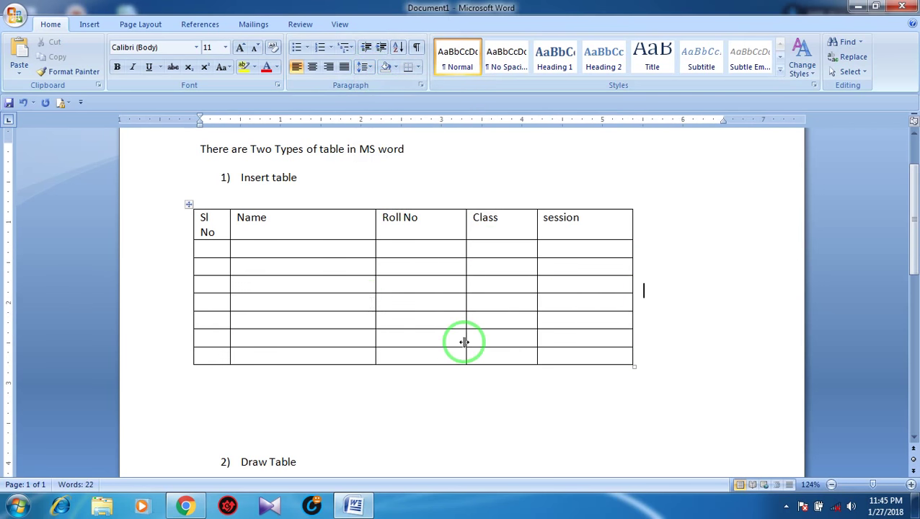
# Step: Centre the header row labels in their cells
pyautogui.moveTo(199, 219)
pyautogui.mouseDown()
pyautogui.moveTo(647, 227)
pyautogui.moveTo(608, 228)
pyautogui.mouseUp()
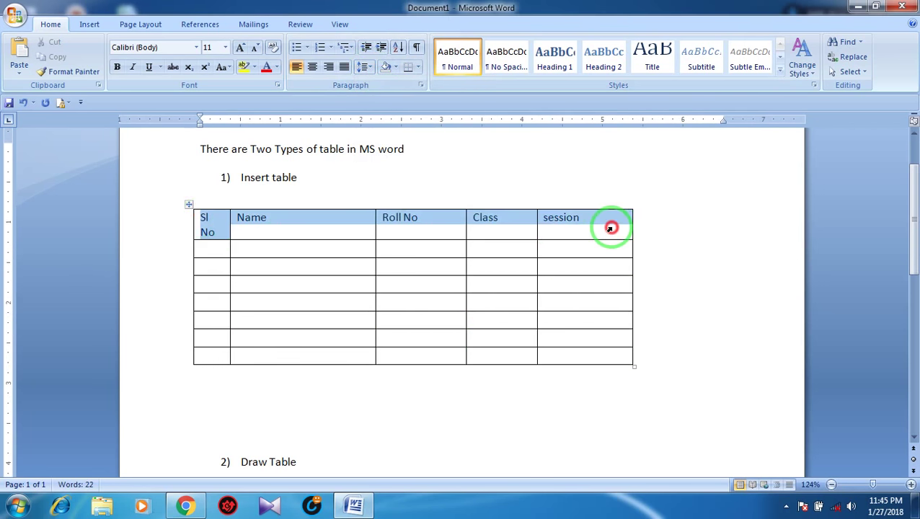
pyautogui.click(313, 67)
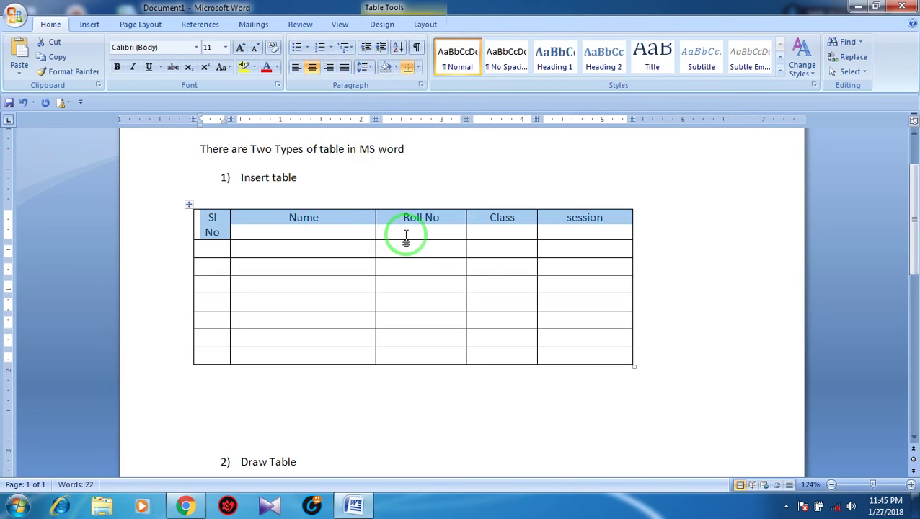
pyautogui.click(710, 283)
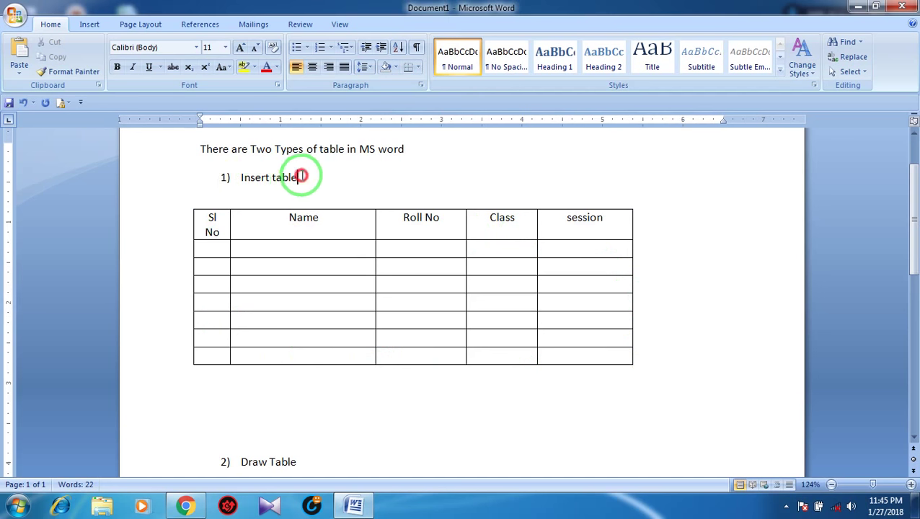
# Step: Append ': Fixed Row and Column' to the Insert table item and underline that phrase
pyautogui.moveTo(300, 177); pyautogui.dragTo(238, 177)
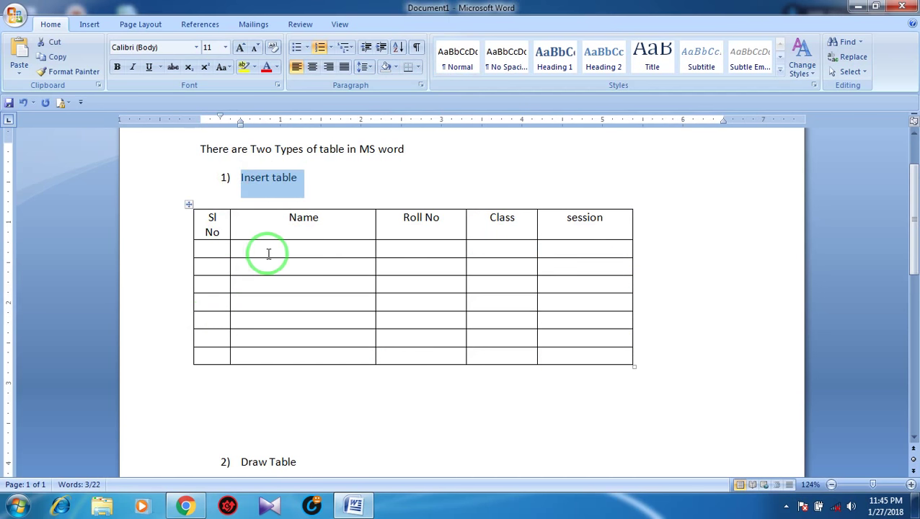
pyautogui.click(312, 177)
pyautogui.write(': Fixed Row and Column')
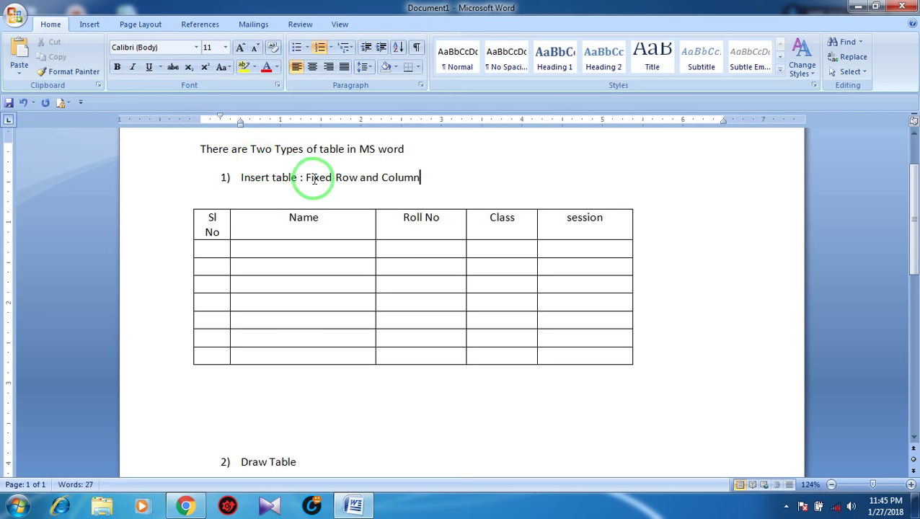
pyautogui.moveTo(306, 177); pyautogui.dragTo(420, 177)
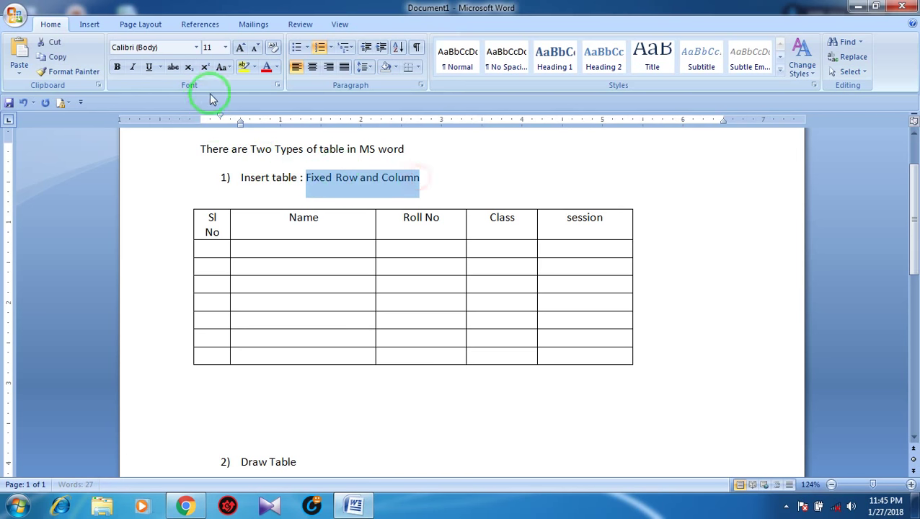
pyautogui.click(148, 67)
pyautogui.click(523, 207)
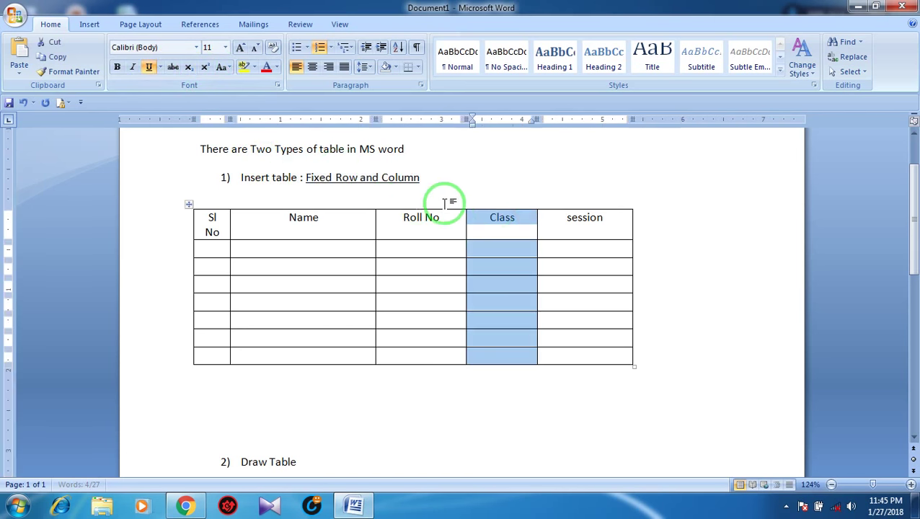
pyautogui.click(436, 366)
pyautogui.scroll(-1, 363, 396)
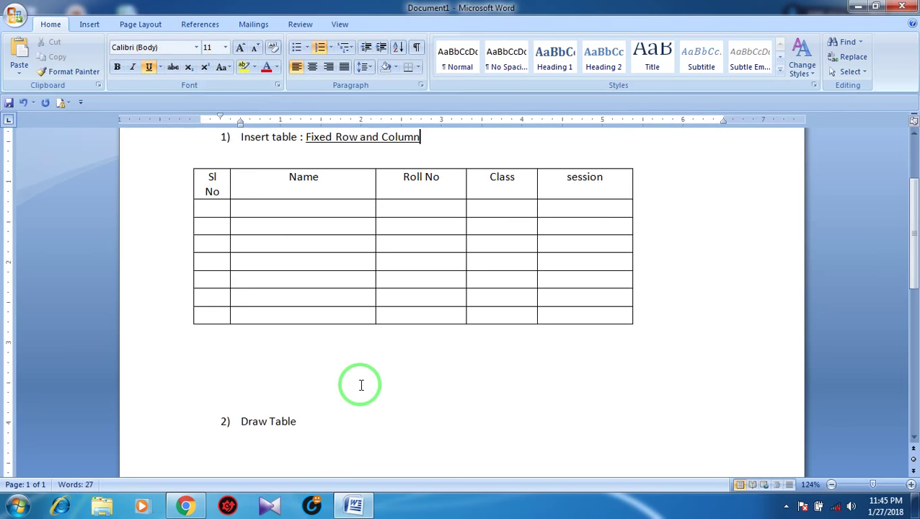
pyautogui.scroll(-2, 363, 396)
pyautogui.click(221, 319)
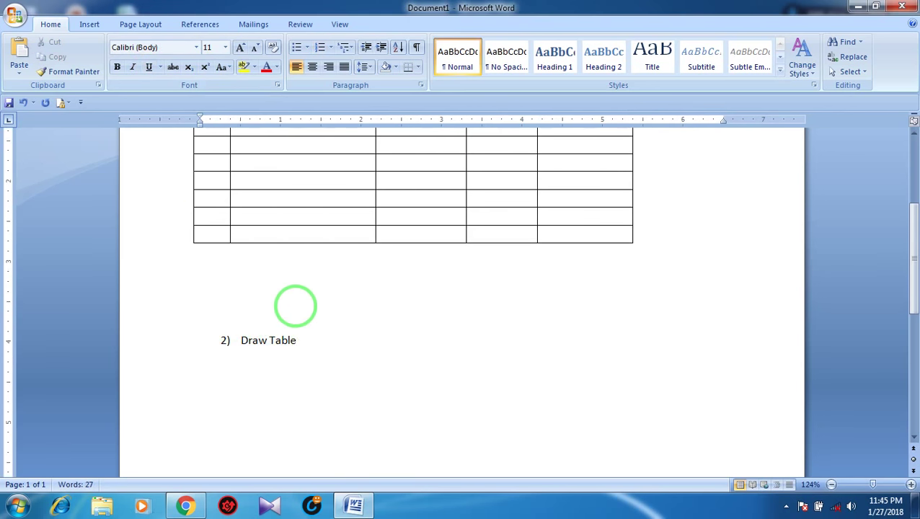
# Step: Remove the blank lines above item 2 and append ': If we use Pencil or Erase'
pyautogui.press('BackSpace')
pyautogui.press('BackSpace')
pyautogui.press('Down')
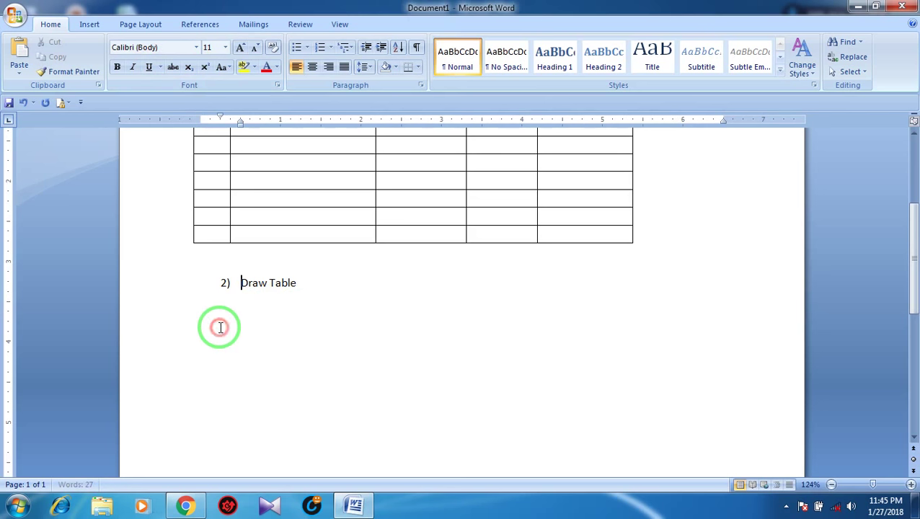
pyautogui.doubleClick(222, 328)
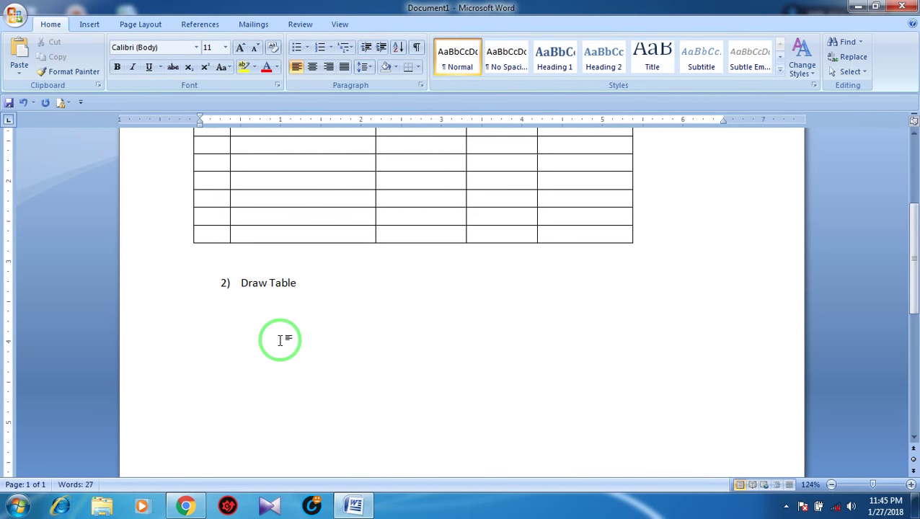
pyautogui.click(307, 282)
pyautogui.write(': If we use Pencil or Erase')
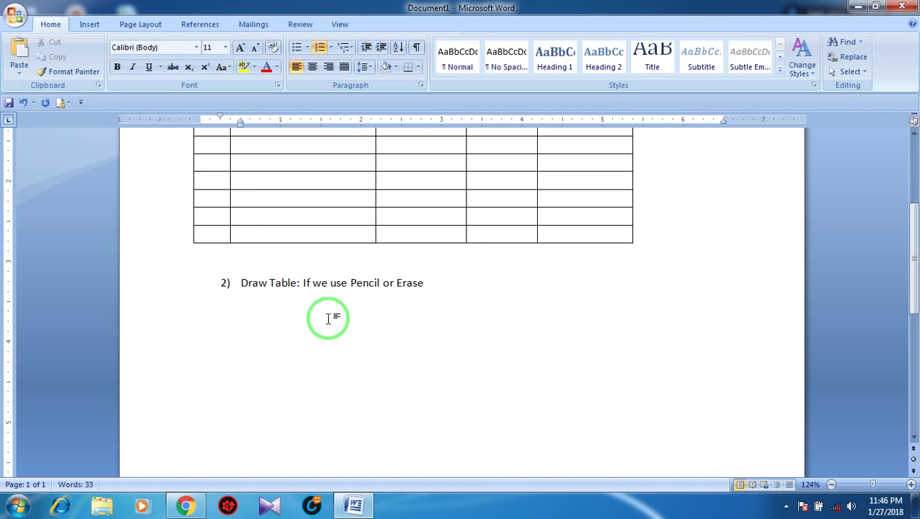
# Step: Make the phrase 'If we use Pencil or Erase' bold and underlined
pyautogui.moveTo(426, 282); pyautogui.dragTo(302, 282)
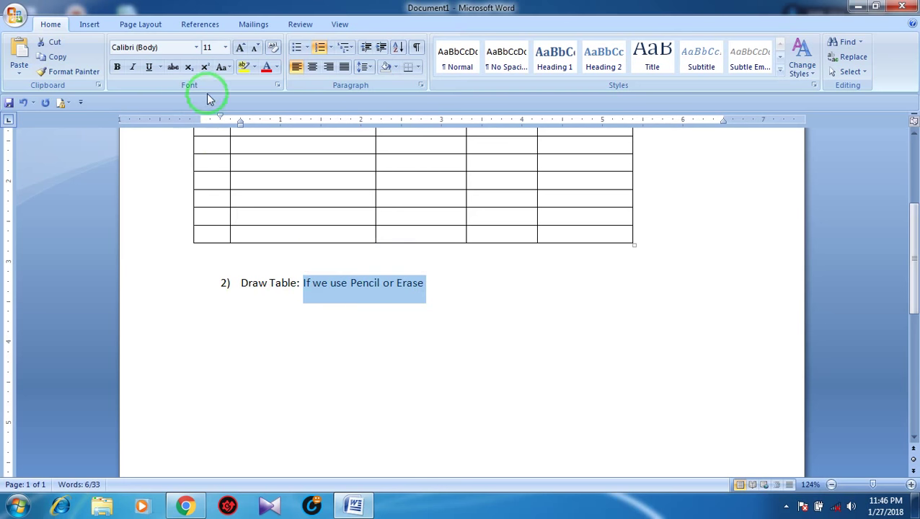
pyautogui.click(150, 67)
pyautogui.click(116, 66)
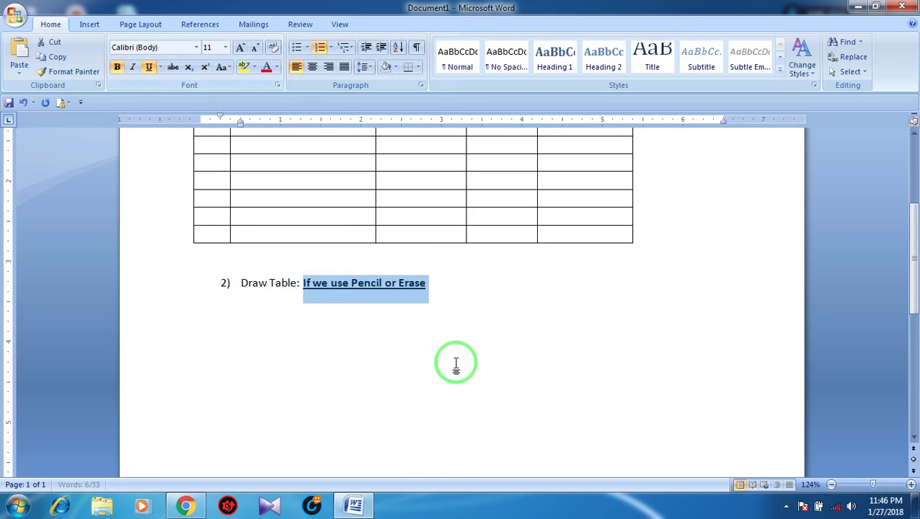
pyautogui.click(443, 382)
pyautogui.scroll(-1, 315, 375)
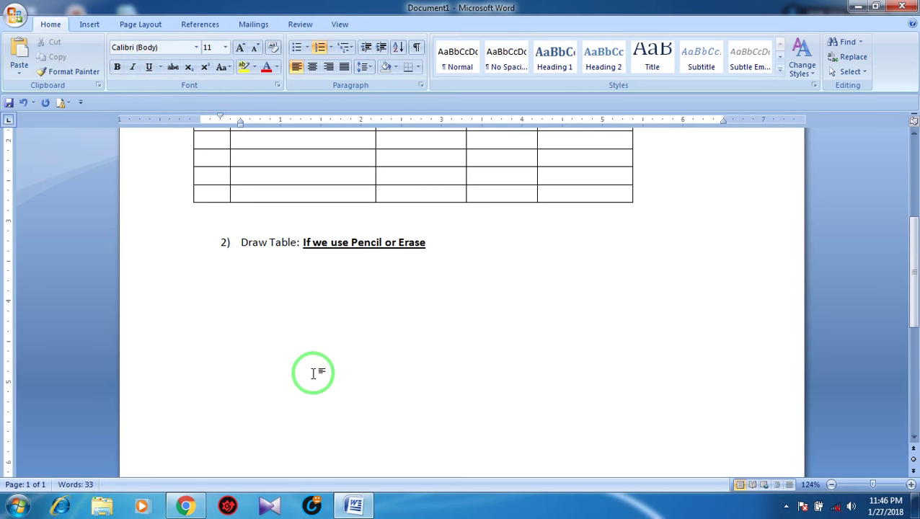
pyautogui.click(223, 280)
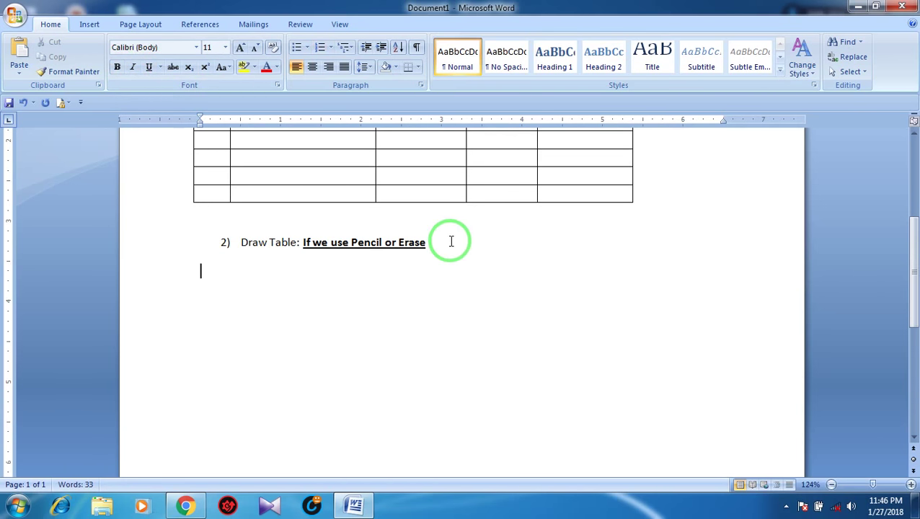
# Step: Draw a rectangular table outline with the Draw Table pencil below item 2
pyautogui.click(88, 25)
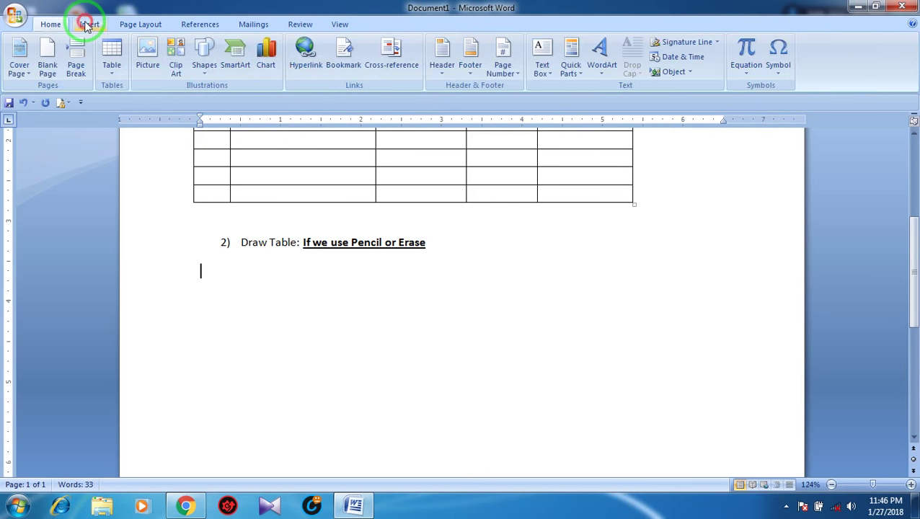
pyautogui.click(114, 71)
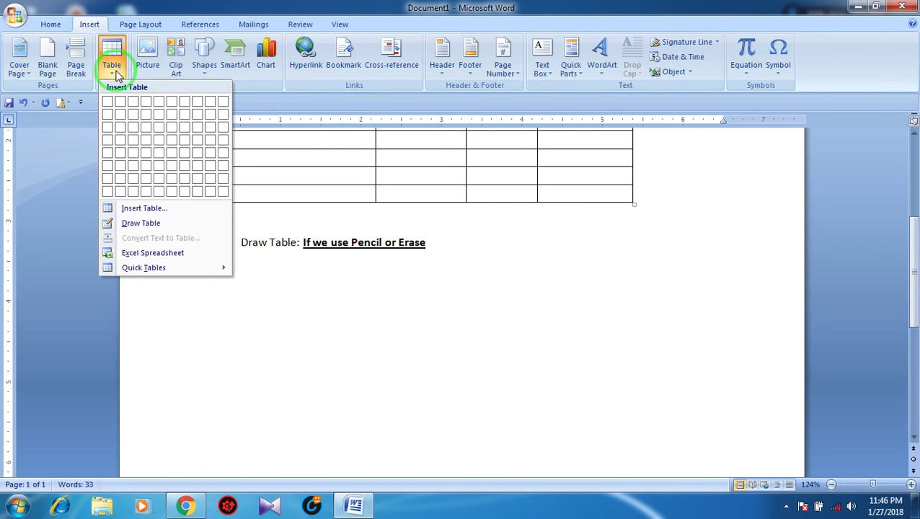
pyautogui.click(142, 224)
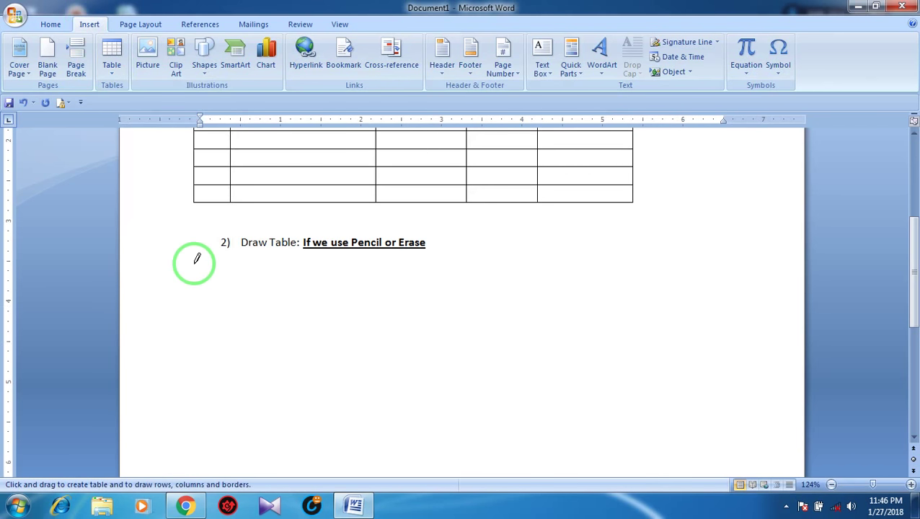
pyautogui.moveTo(203, 273)
pyautogui.mouseDown()
pyautogui.moveTo(682, 425)
pyautogui.moveTo(661, 414)
pyautogui.mouseUp()
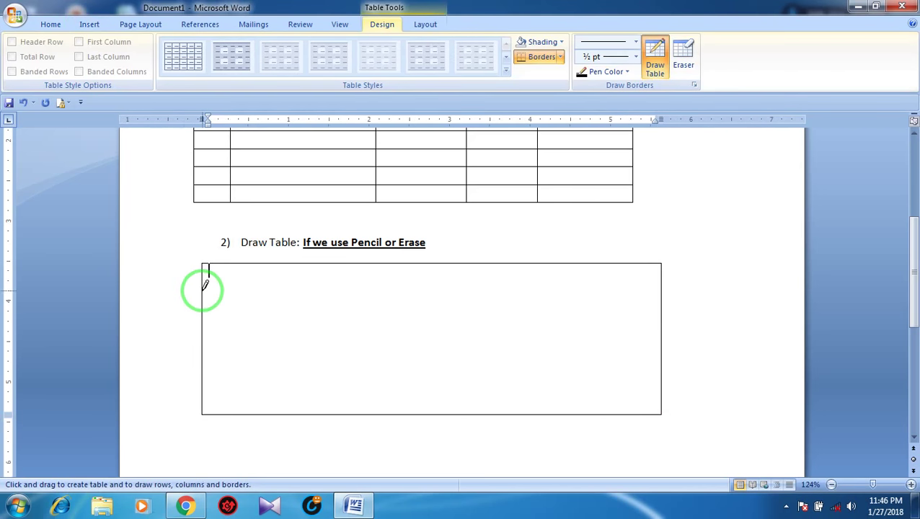
# Step: Draw a horizontal top-row line and three vertical lines to form four columns
pyautogui.moveTo(205, 286); pyautogui.dragTo(595, 294)
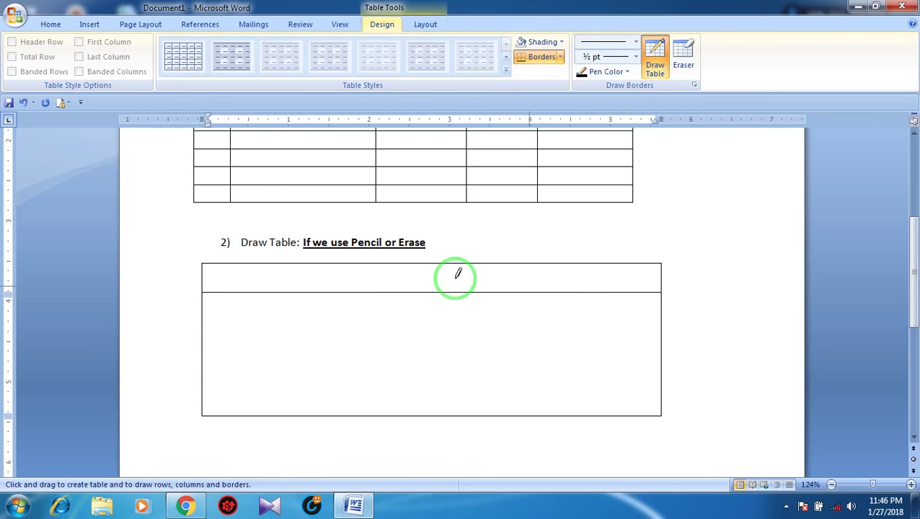
pyautogui.moveTo(293, 265); pyautogui.dragTo(293, 411)
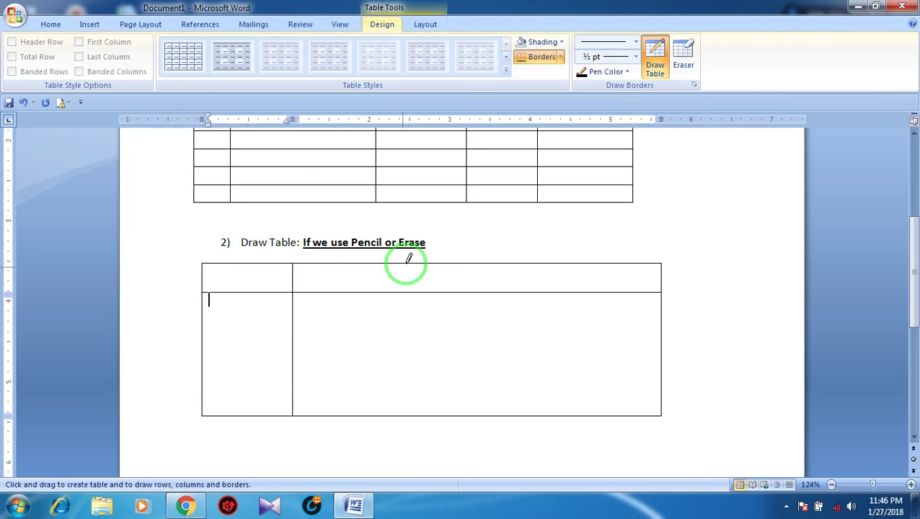
pyautogui.moveTo(412, 265); pyautogui.dragTo(413, 413)
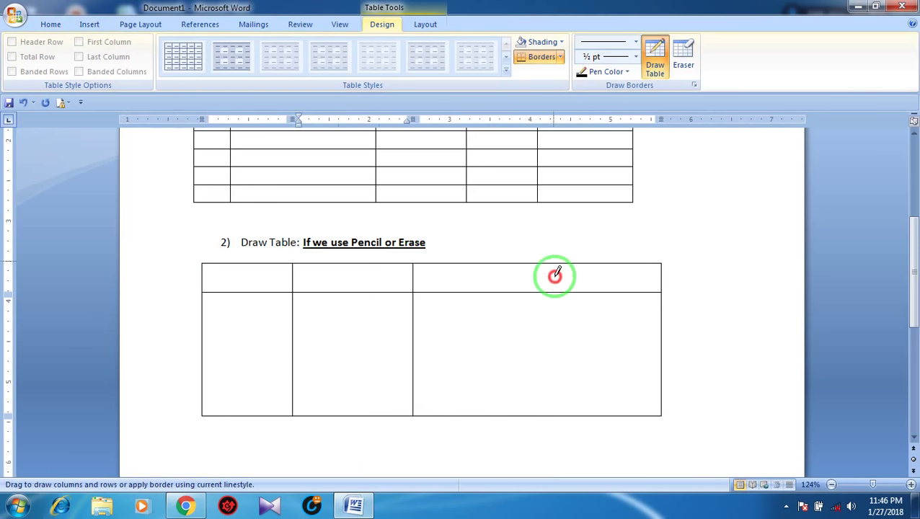
pyautogui.moveTo(555, 274); pyautogui.dragTo(555, 408)
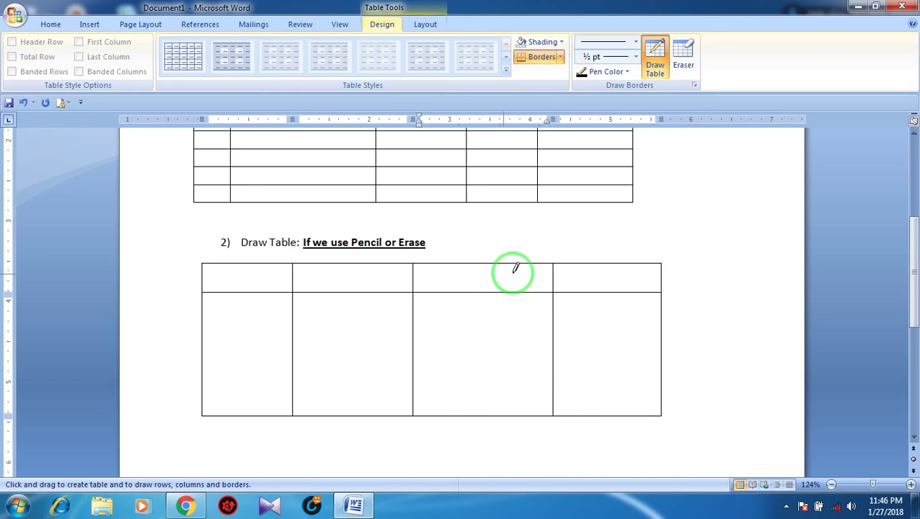
# Step: Split the lower cells of the third and fourth columns in two and leave drawing mode
pyautogui.click(439, 268)
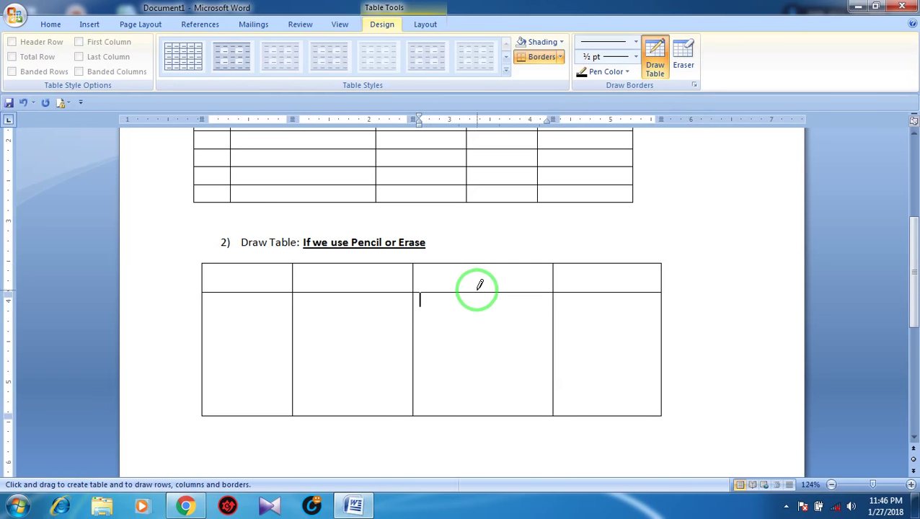
pyautogui.moveTo(480, 285); pyautogui.dragTo(481, 368)
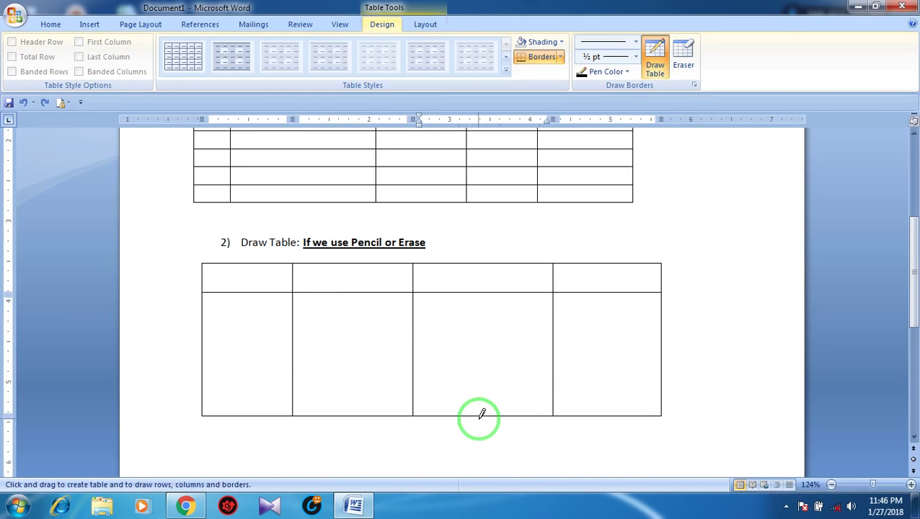
pyautogui.moveTo(481, 416); pyautogui.dragTo(486, 298)
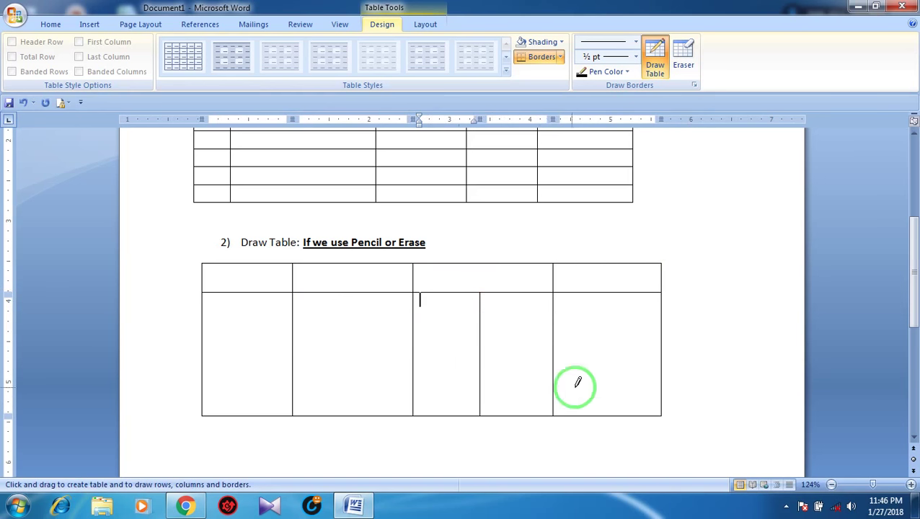
pyautogui.moveTo(604, 414); pyautogui.dragTo(602, 303)
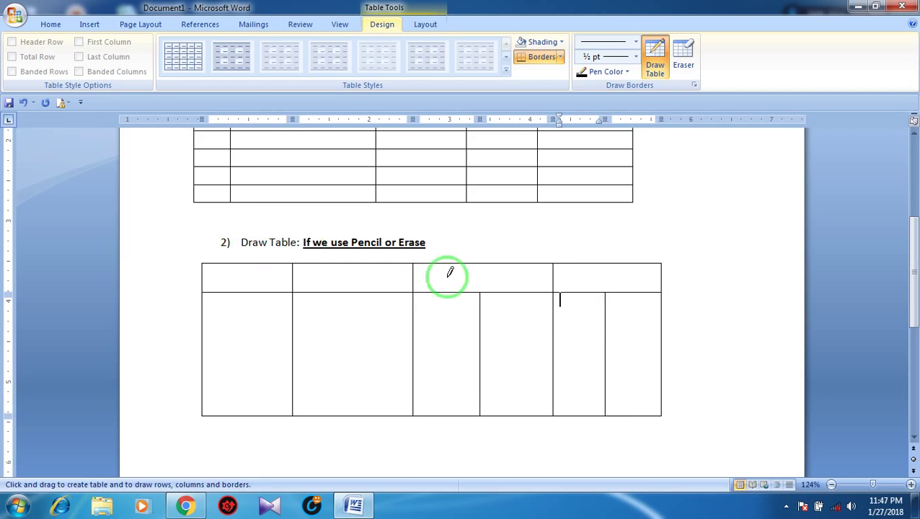
pyautogui.moveTo(561, 264); pyautogui.dragTo(559, 291)
pyautogui.scroll(-1, 555, 262)
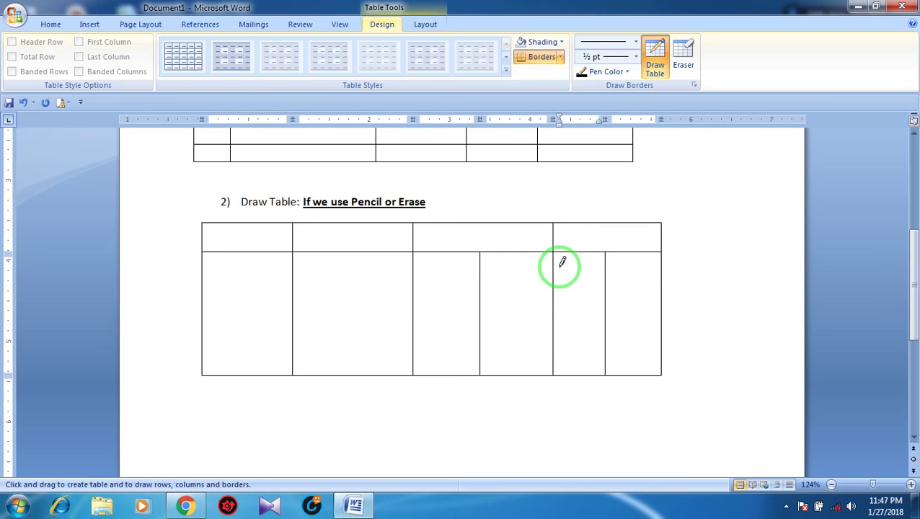
pyautogui.click(44, 25)
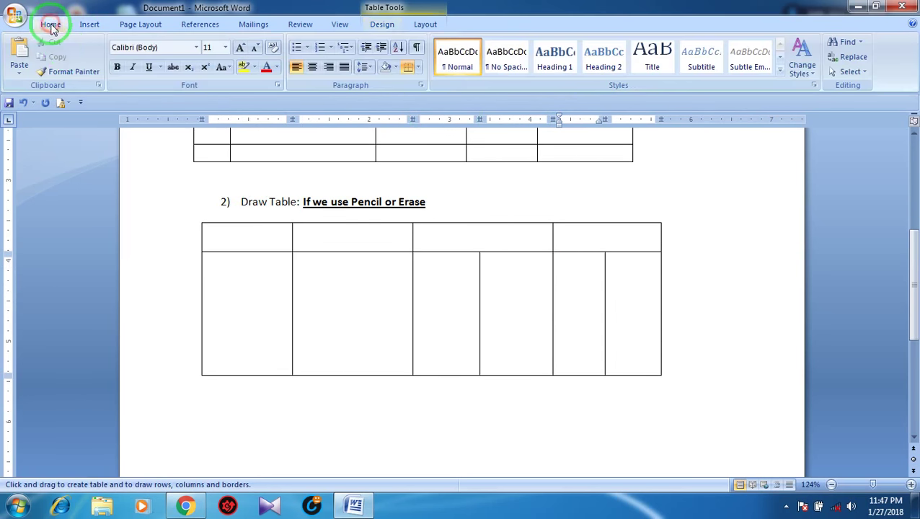
# Step: Stop drawing and put the caret at the end of the '2) Draw Table … a)' line with the Insert commands showing
pyautogui.click(717, 232)
pyautogui.click(452, 211)
pyautogui.write('a)')
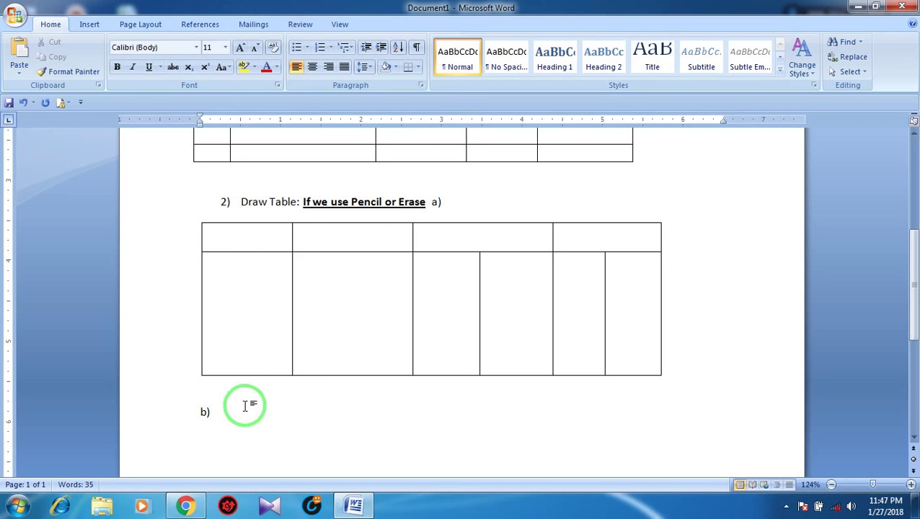
pyautogui.click(432, 201)
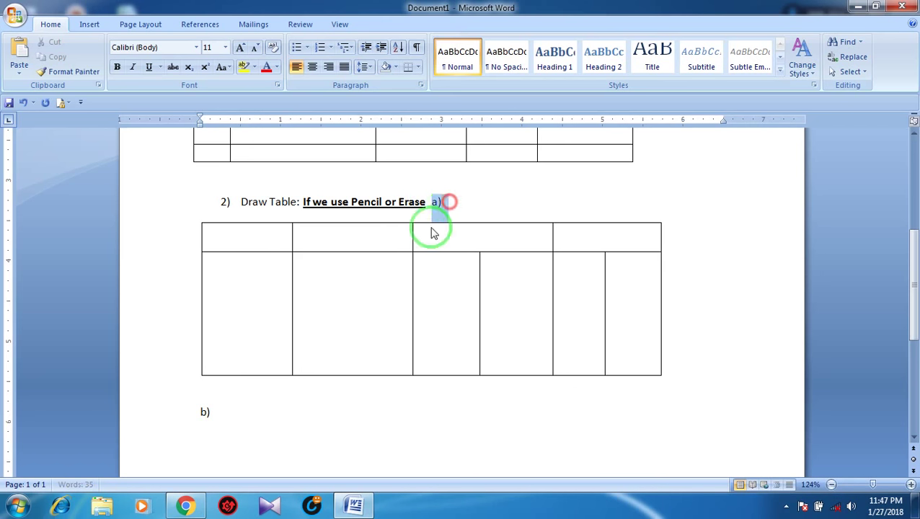
pyautogui.click(434, 265)
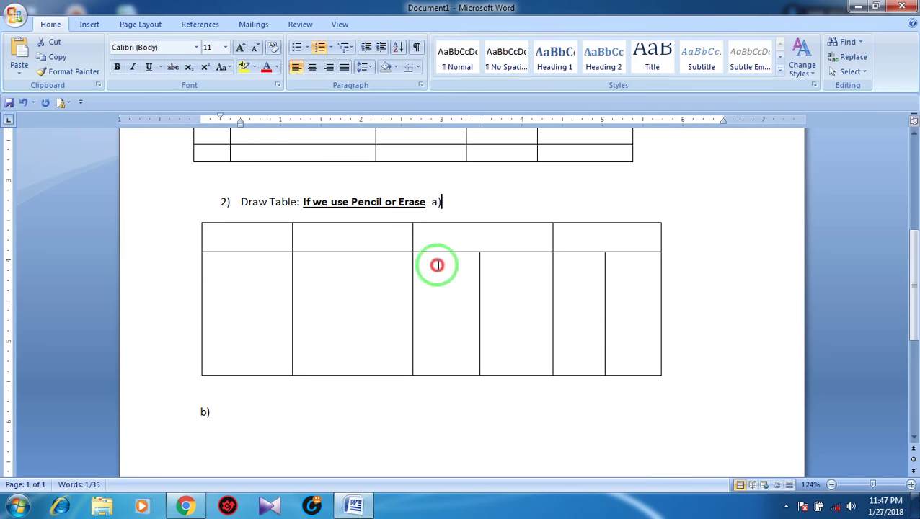
pyautogui.click(221, 411)
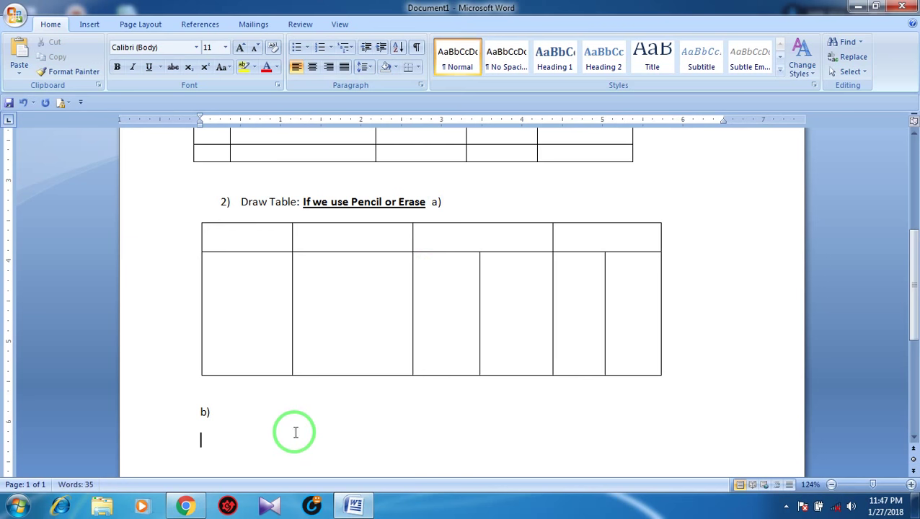
pyautogui.click(90, 27)
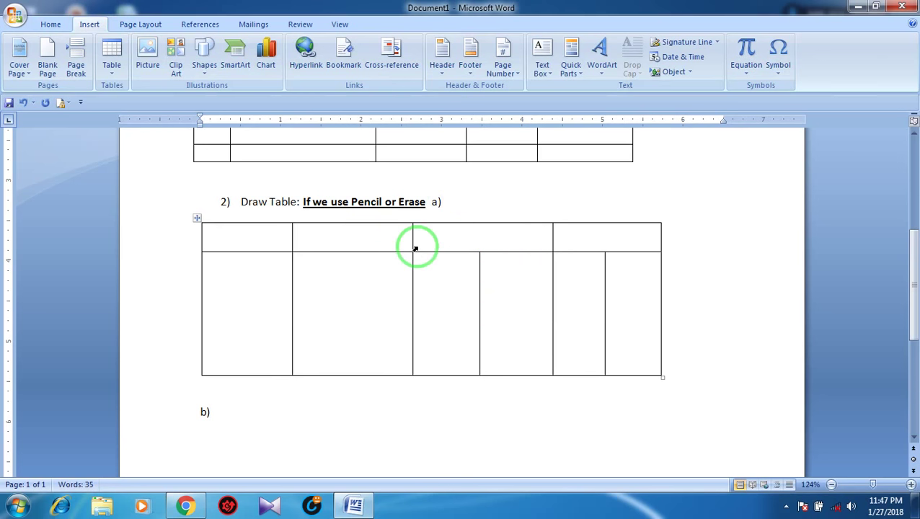
pyautogui.click(482, 204)
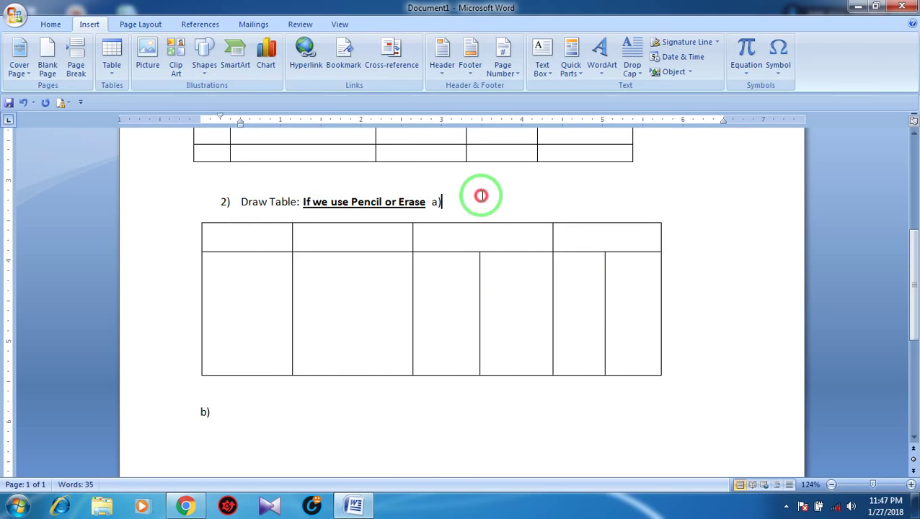
# Step: Add a new line after a) holding the column labels C1 through c6 above the table
pyautogui.press('Return')
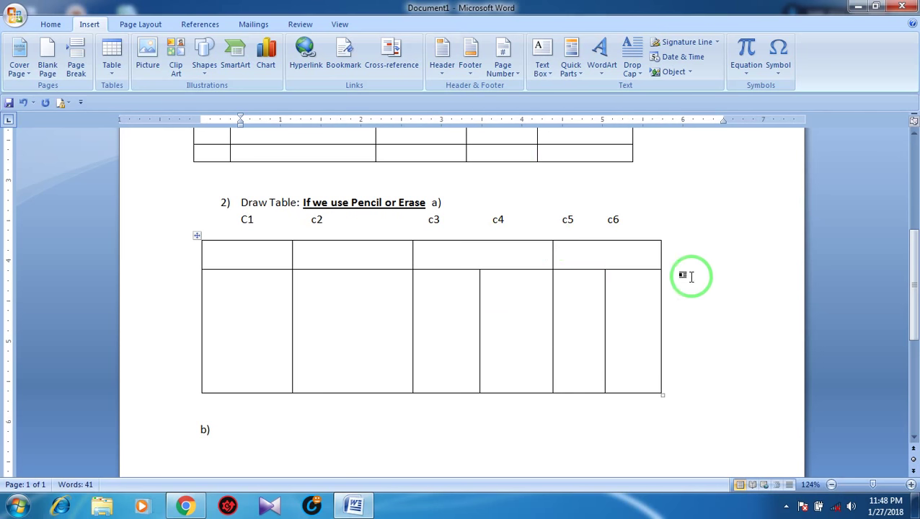
pyautogui.click(676, 294)
pyautogui.click(671, 252)
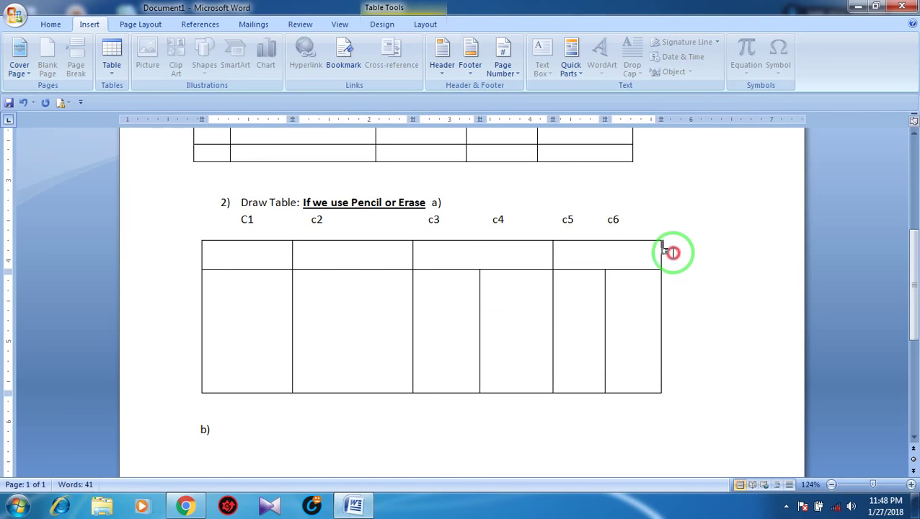
pyautogui.press('Right')
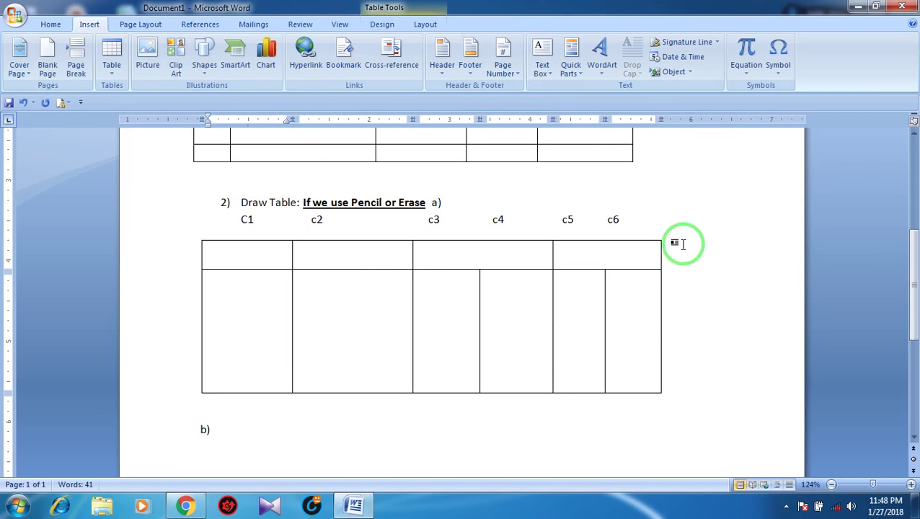
pyautogui.click(663, 247)
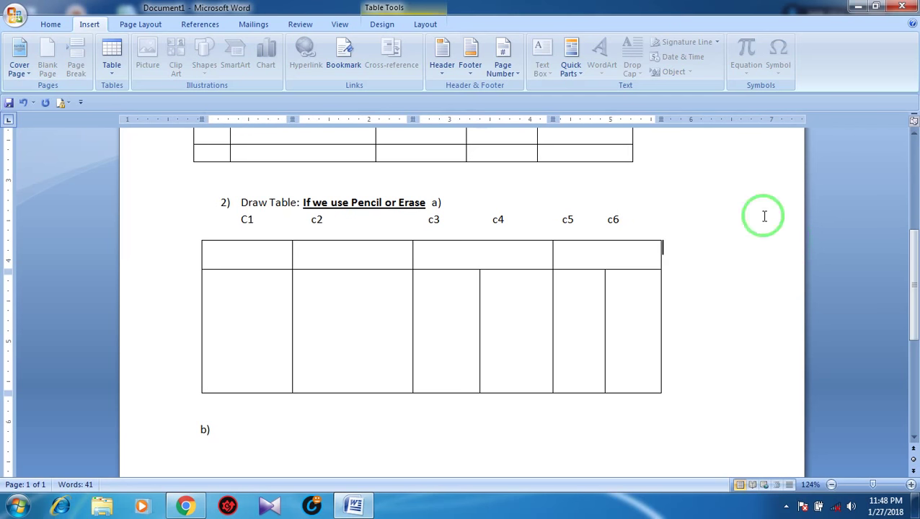
pyautogui.click(683, 185)
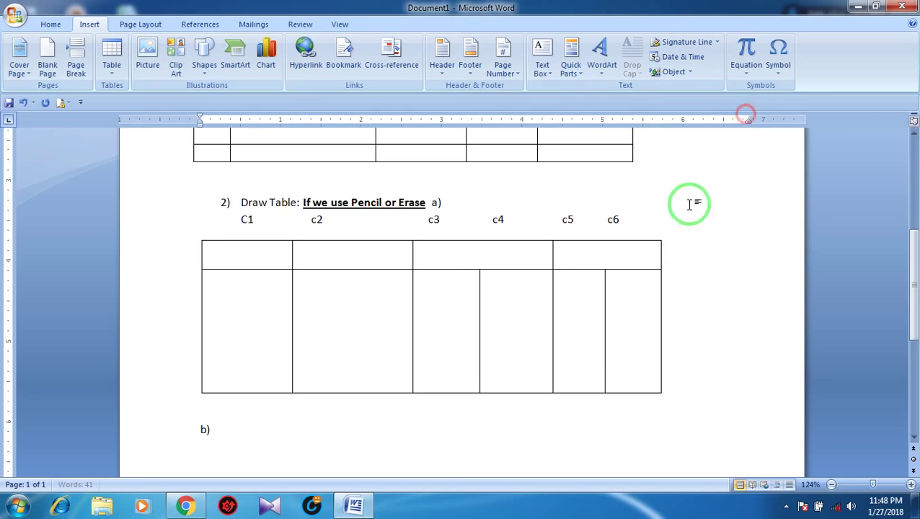
pyautogui.click(682, 256)
pyautogui.press('Right')
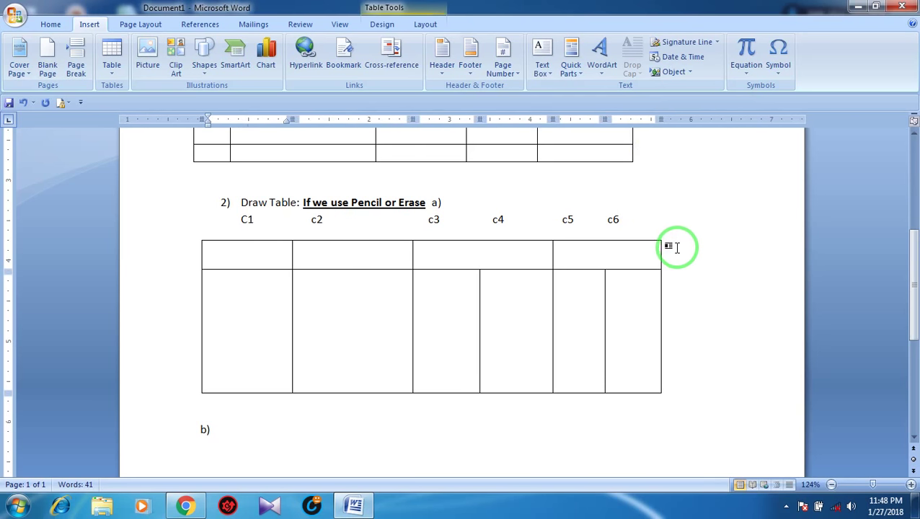
pyautogui.click(694, 261)
# Step: Label the uneven table's two rows R1 and R2 in their first cells
pyautogui.write('r')
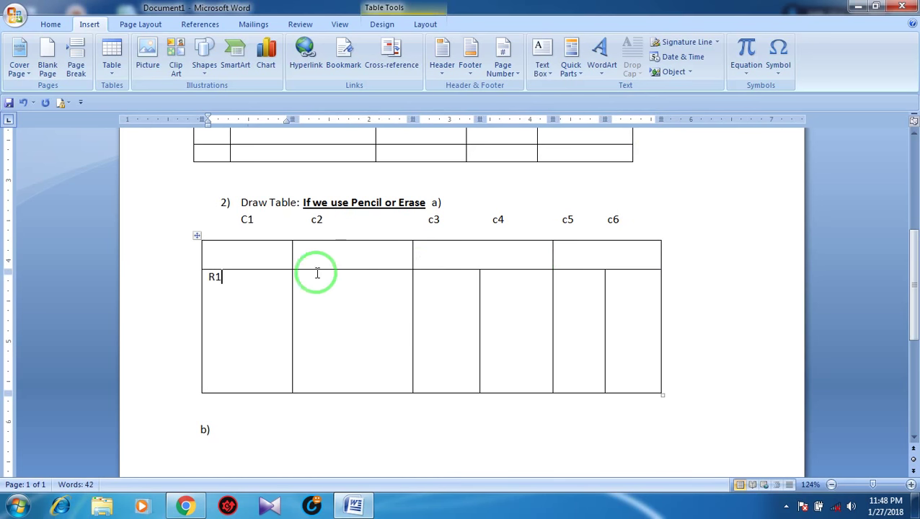
pyautogui.click(222, 255)
pyautogui.write('R1')
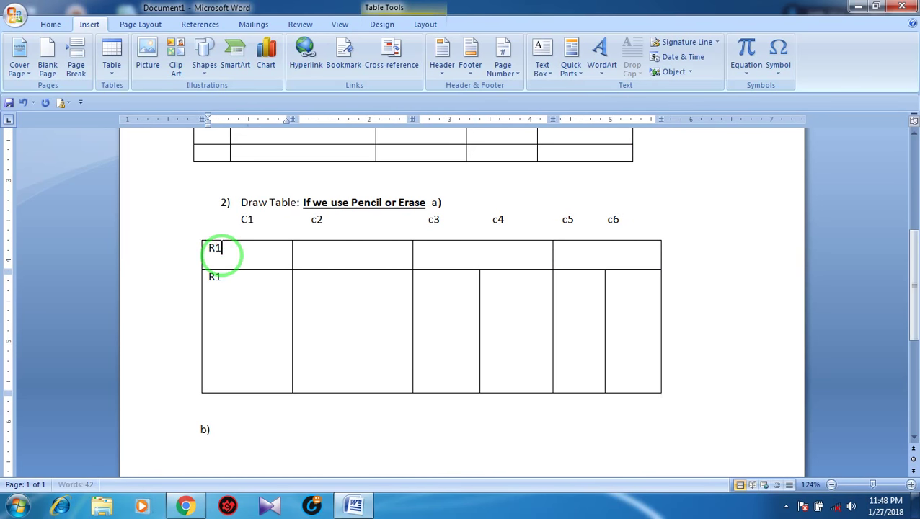
pyautogui.click(226, 278)
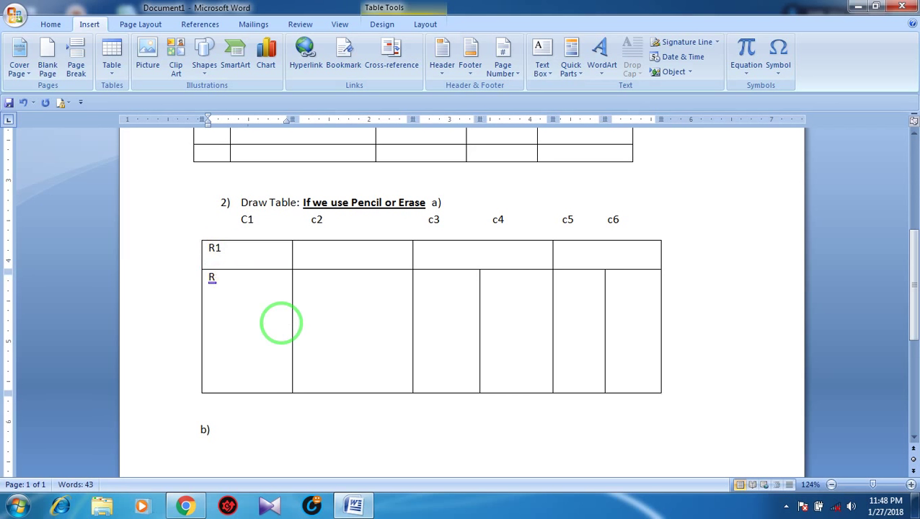
pyautogui.write('2')
pyautogui.moveTo(204, 249)
pyautogui.mouseDown()
pyautogui.moveTo(406, 264)
pyautogui.moveTo(600, 262)
pyautogui.mouseUp()
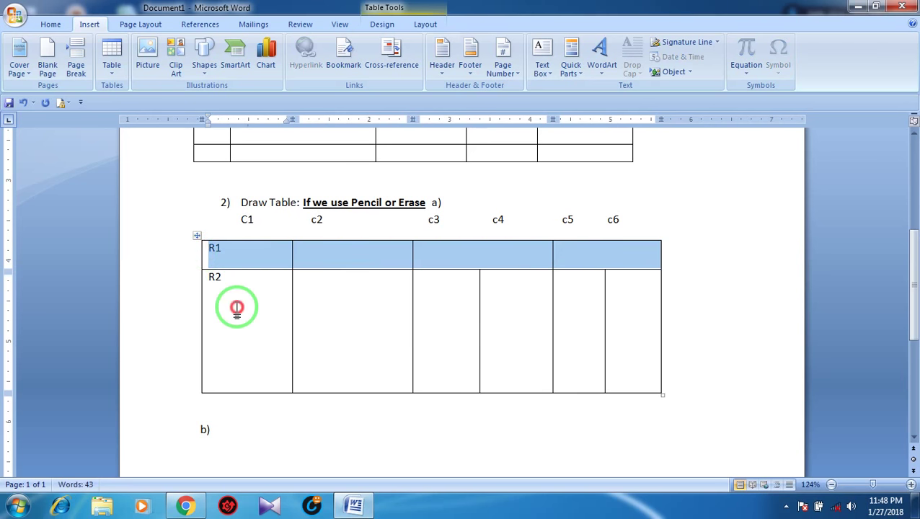
pyautogui.moveTo(238, 304); pyautogui.dragTo(649, 321)
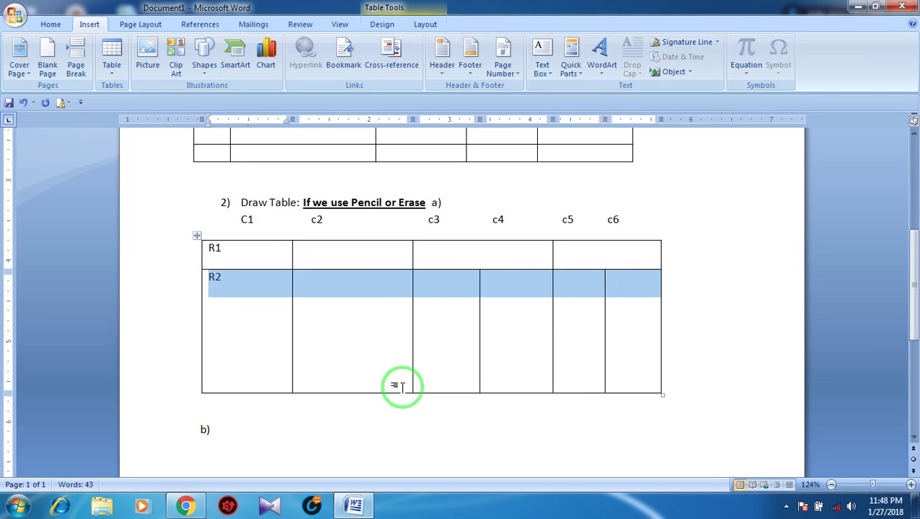
pyautogui.scroll(-2, 399, 388)
pyautogui.click(219, 346)
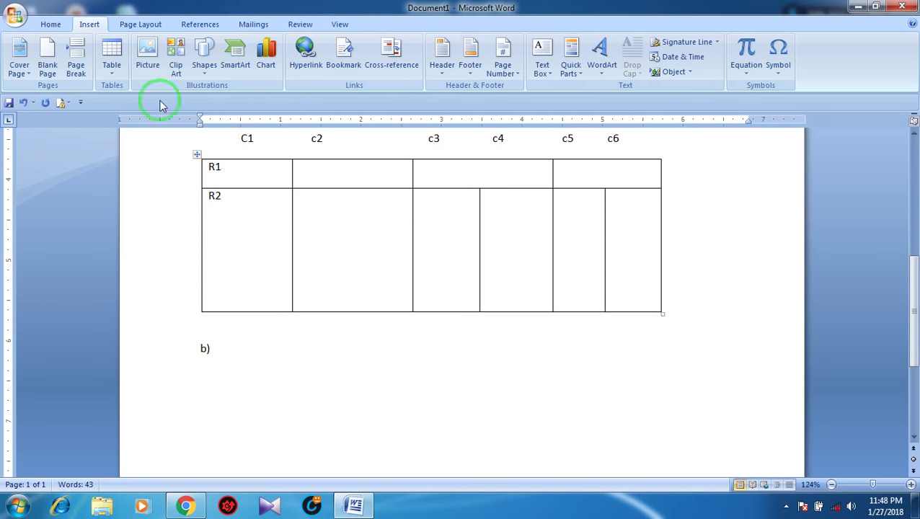
# Step: Insert a 6-column, 2-row table under b) through the Insert Table dialog
pyautogui.click(121, 68)
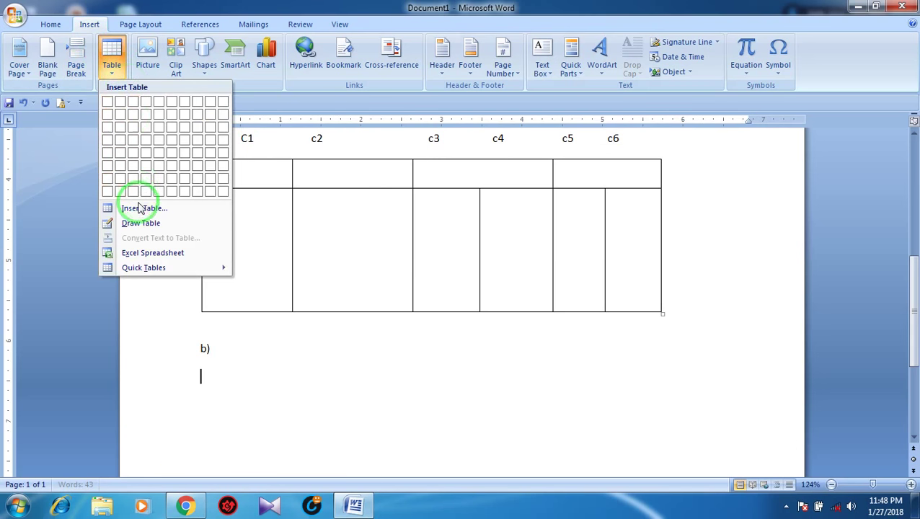
pyautogui.click(137, 209)
pyautogui.moveTo(447, 156); pyautogui.dragTo(648, 295)
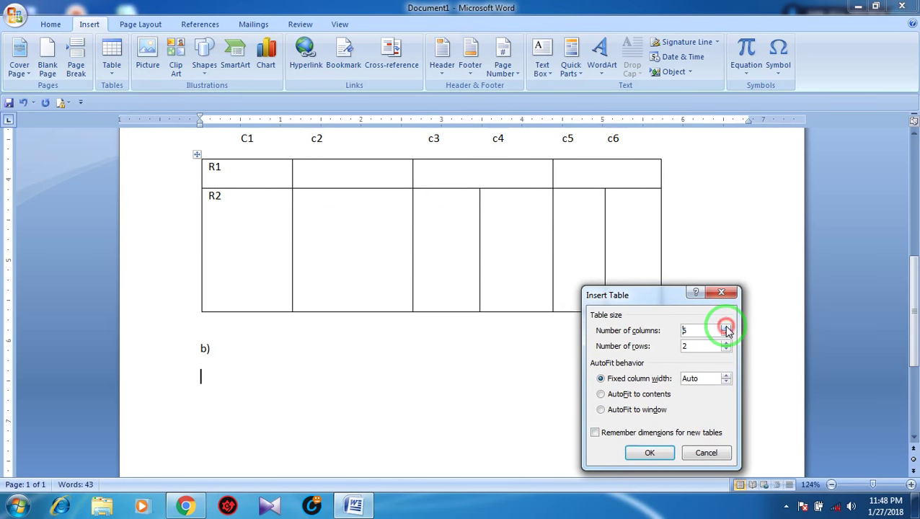
pyautogui.click(726, 333)
pyautogui.click(726, 334)
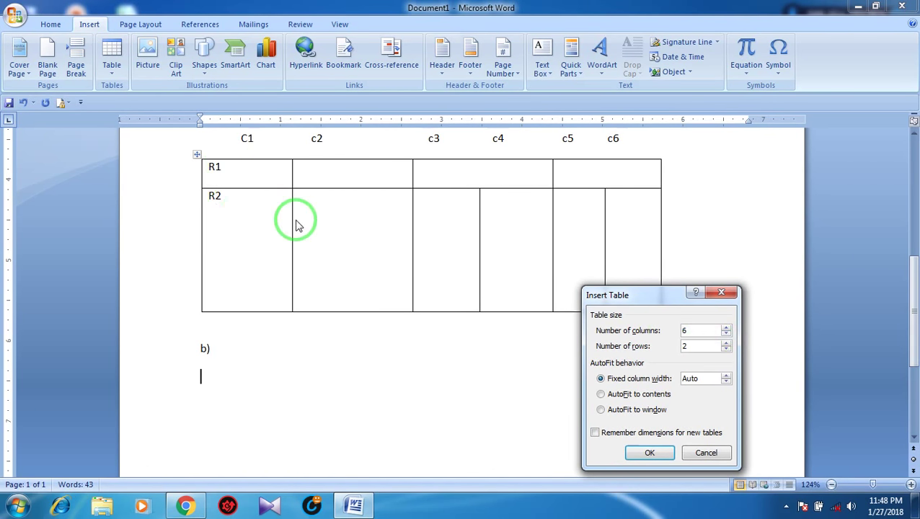
pyautogui.write('6')
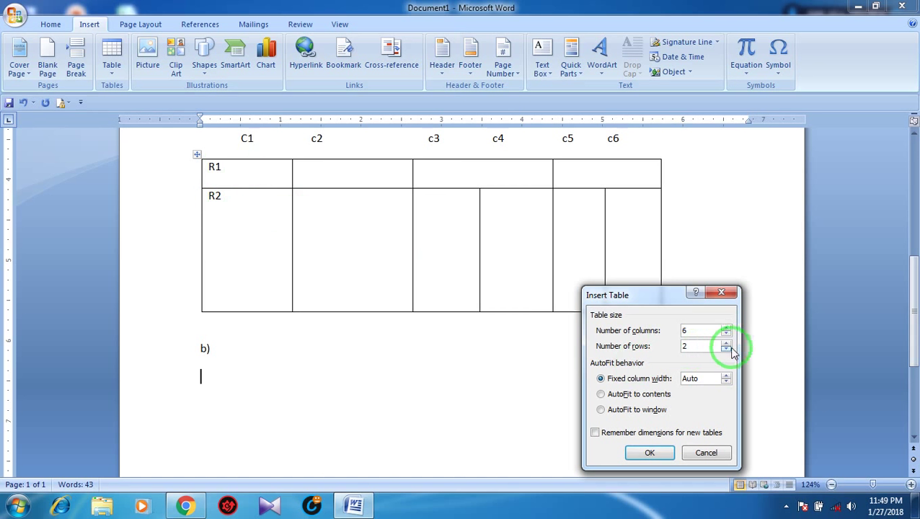
pyautogui.click(726, 350)
pyautogui.click(725, 344)
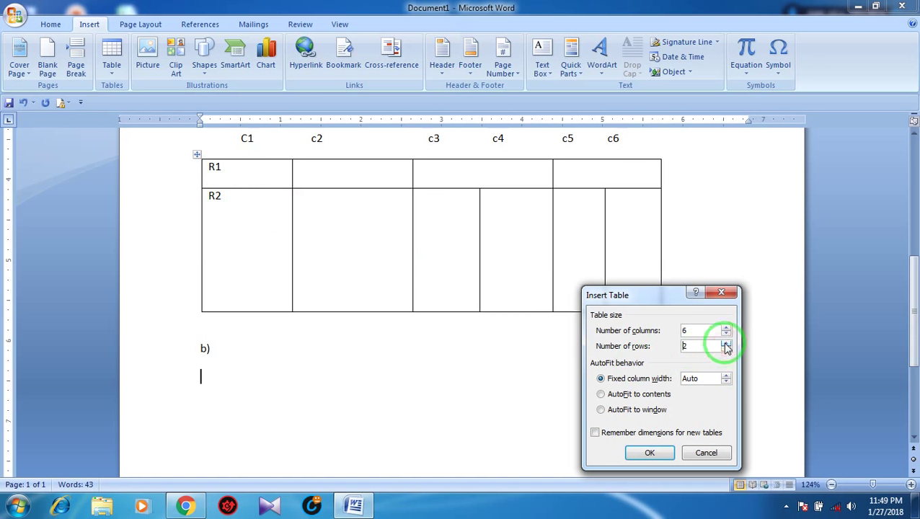
pyautogui.click(651, 452)
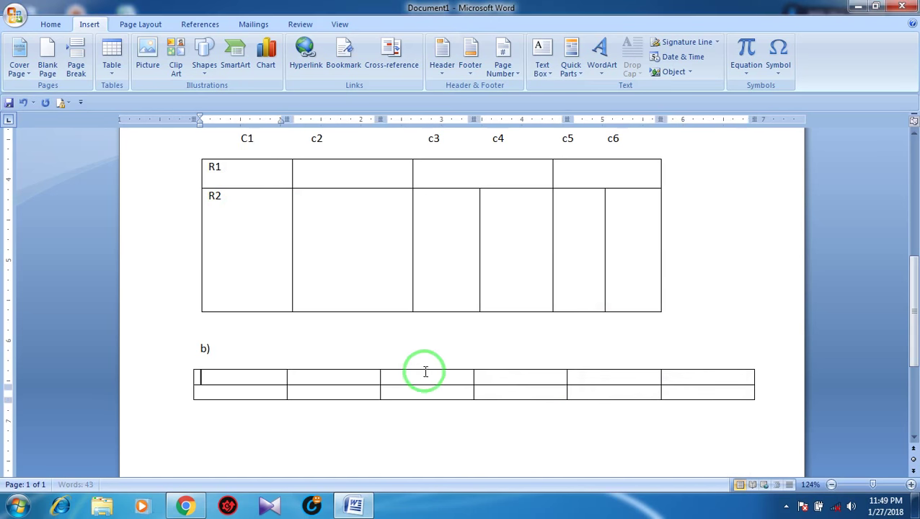
# Step: Enlarge table b) downward, shift it slightly right, and drag its top row border up
pyautogui.scroll(-1, 433, 324)
pyautogui.scroll(1, 411, 187)
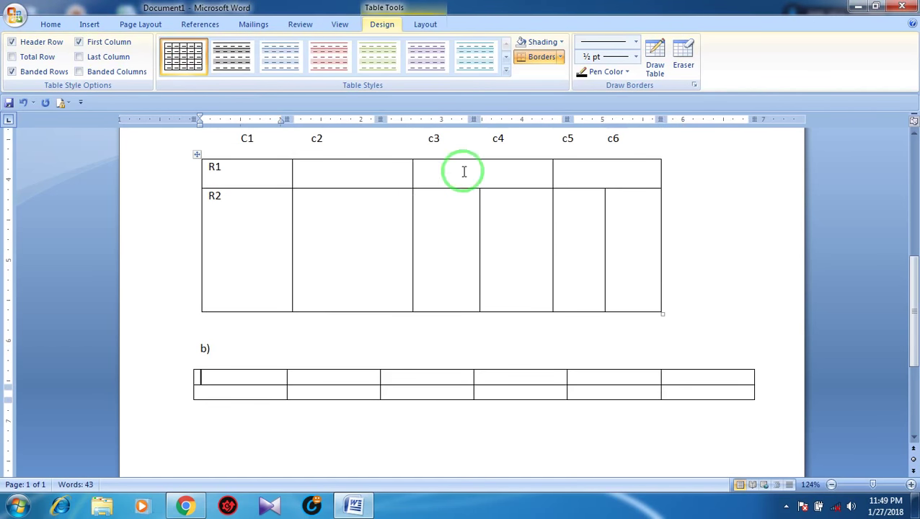
pyautogui.moveTo(874, 486); pyautogui.dragTo(864, 484)
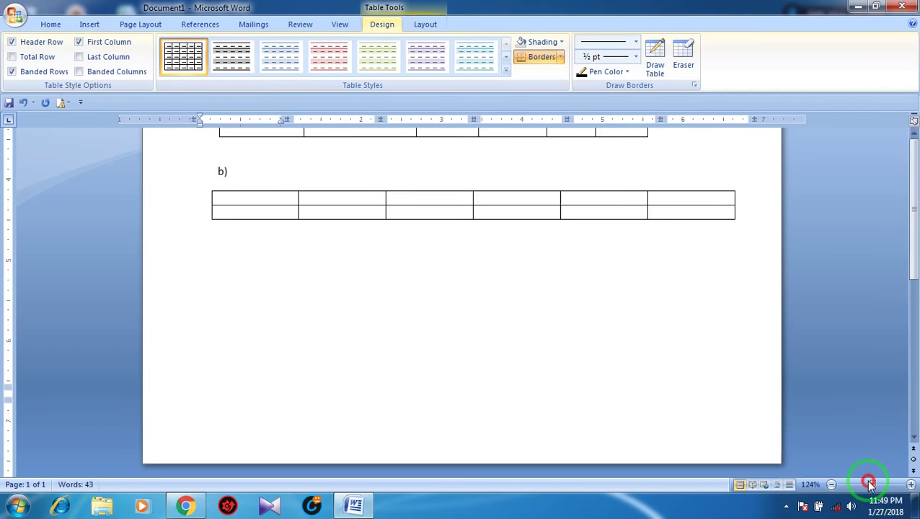
pyautogui.click(617, 294)
pyautogui.scroll(2, 591, 281)
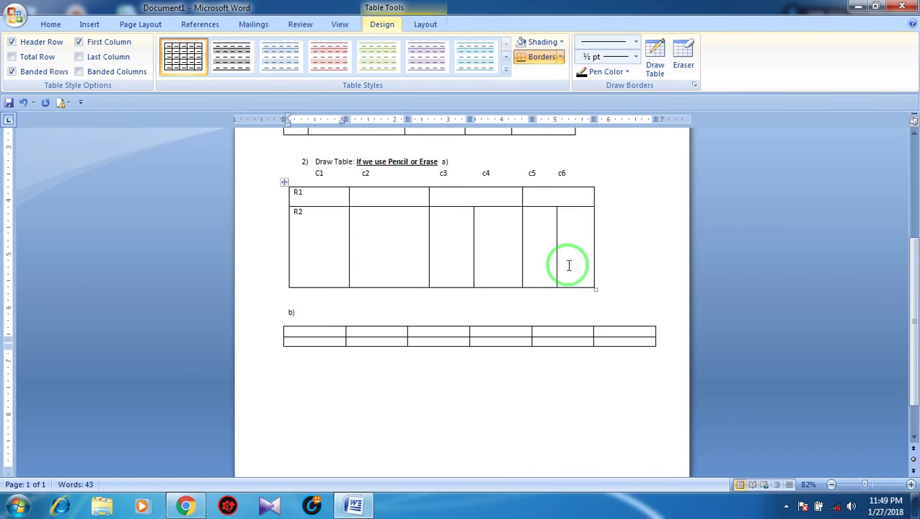
pyautogui.moveTo(658, 348); pyautogui.dragTo(599, 441)
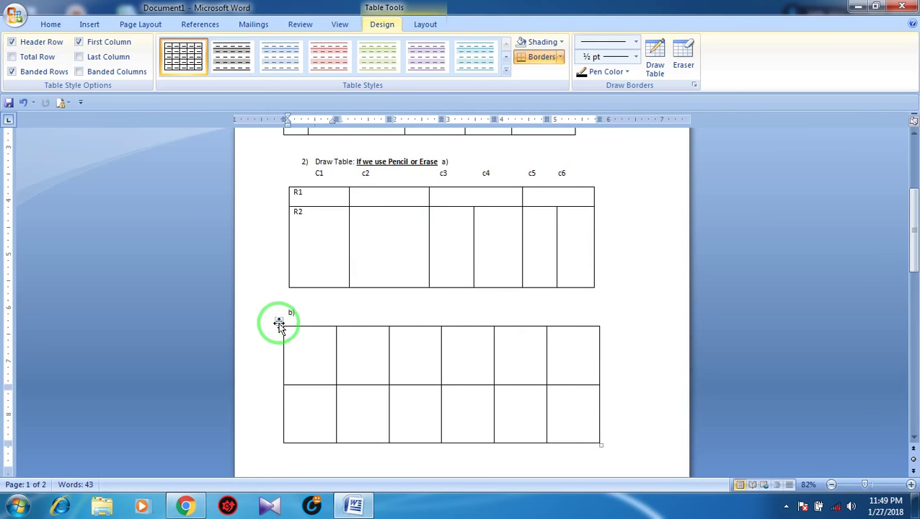
pyautogui.moveTo(279, 322); pyautogui.dragTo(303, 327)
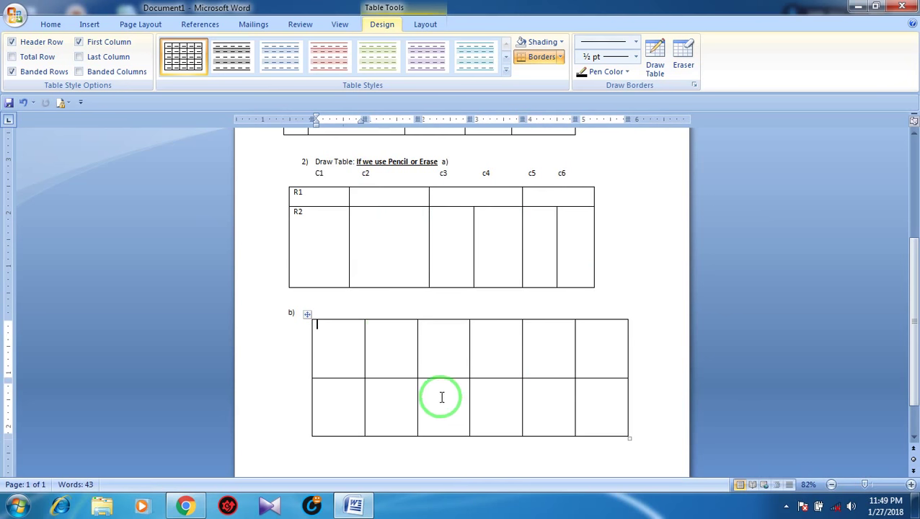
pyautogui.moveTo(436, 377); pyautogui.dragTo(440, 342)
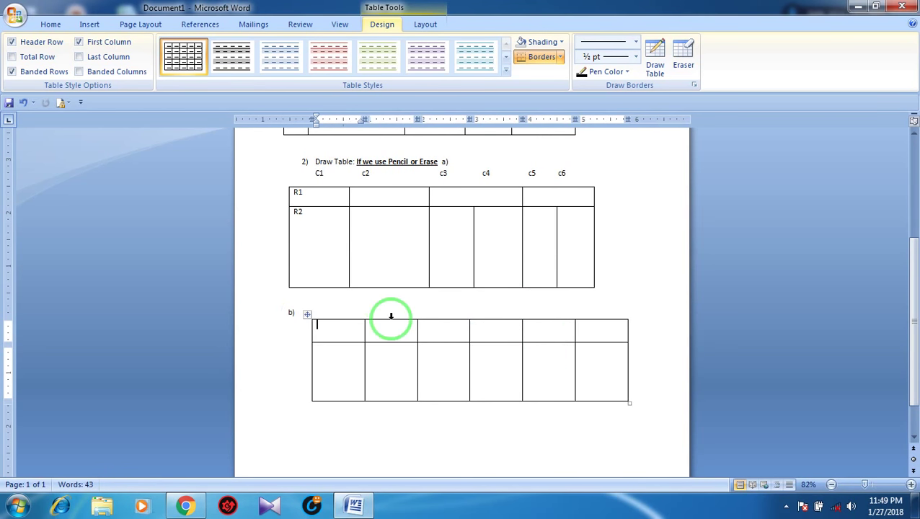
# Step: Erase two top-row borders in table b) to merge its header into four cells
pyautogui.click(307, 313)
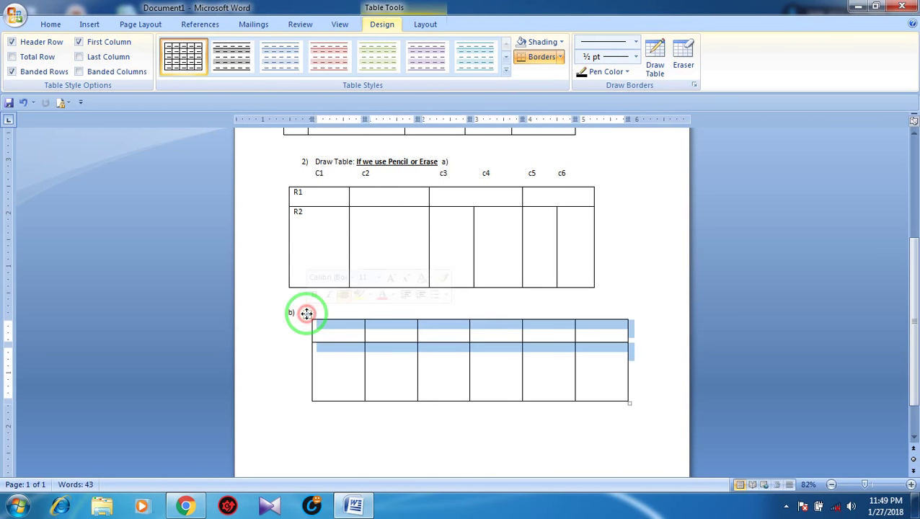
pyautogui.click(684, 57)
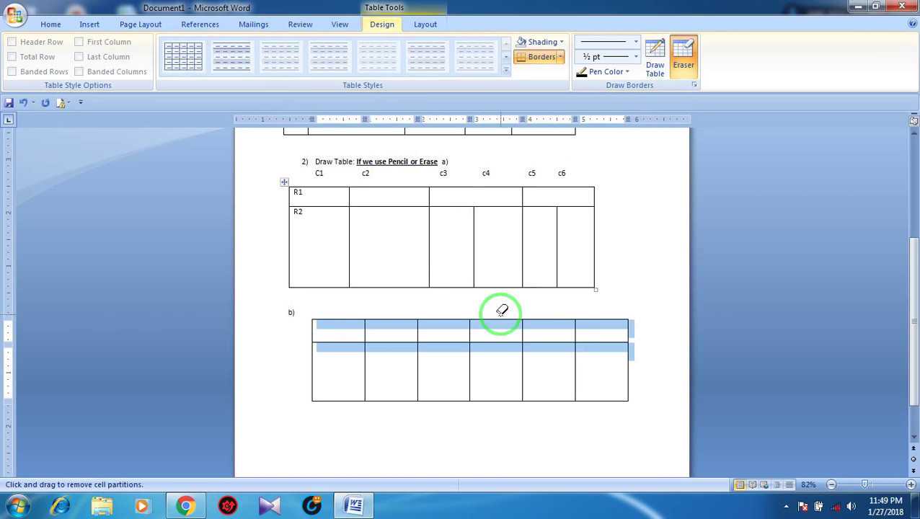
pyautogui.moveTo(539, 332); pyautogui.dragTo(526, 328)
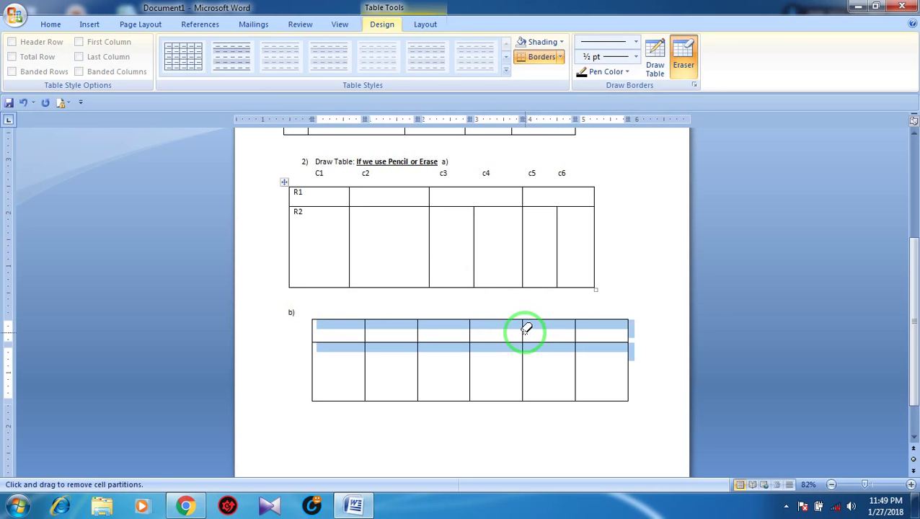
pyautogui.moveTo(526, 329); pyautogui.dragTo(469, 325)
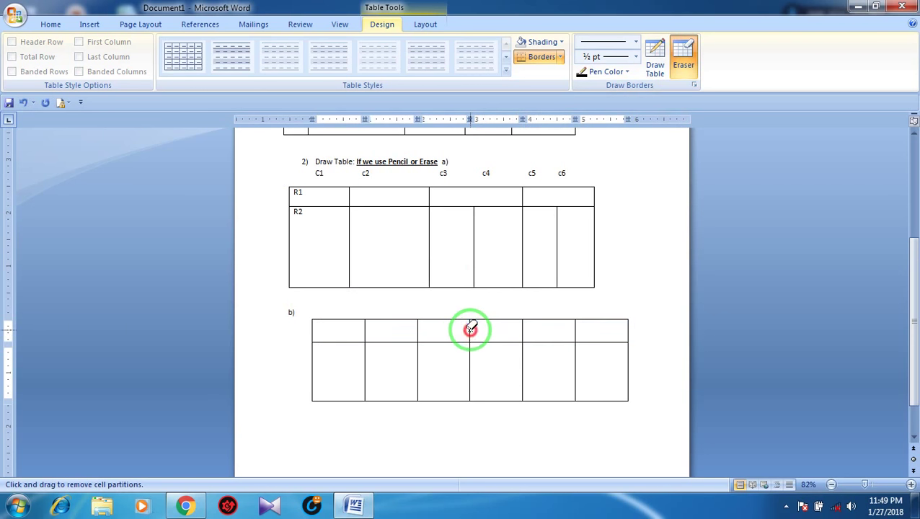
pyautogui.click(575, 326)
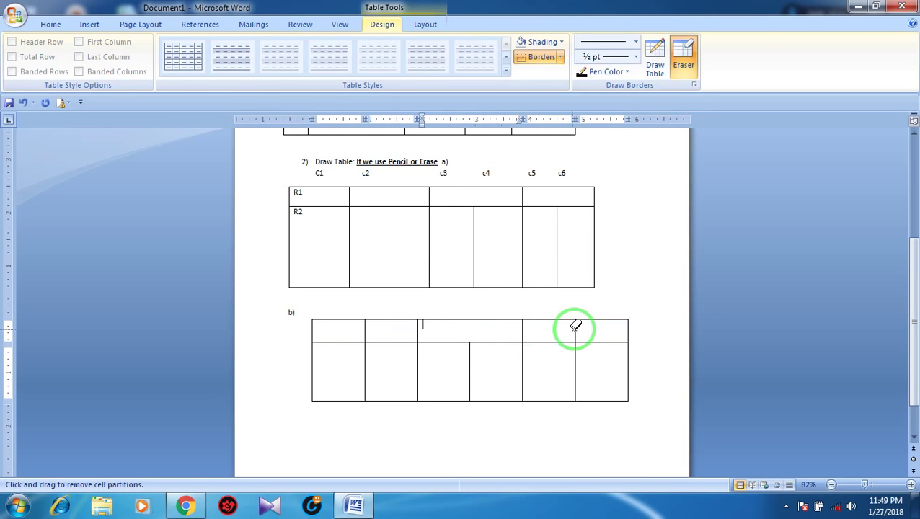
pyautogui.click(647, 262)
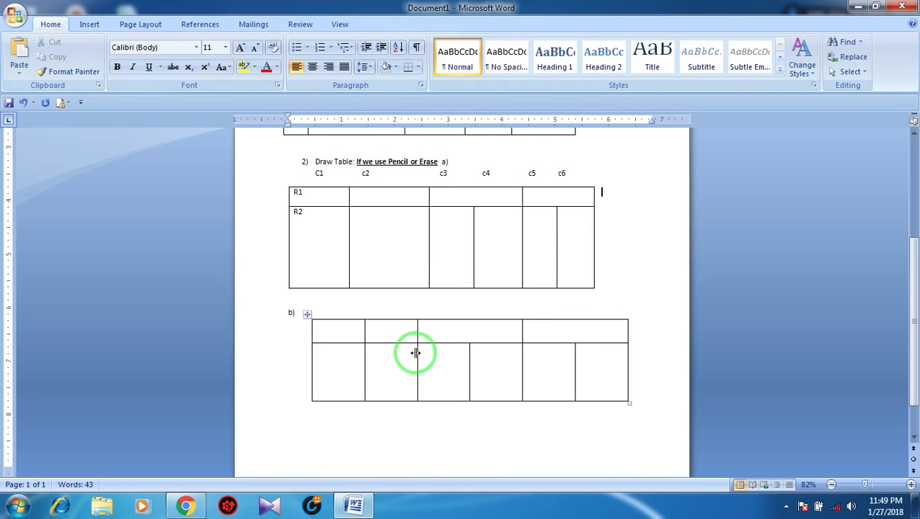
# Step: Drag table b)'s column borders so the lower column widths vary, then type 'Sl no' in the first header cell
pyautogui.moveTo(416, 352); pyautogui.dragTo(436, 353)
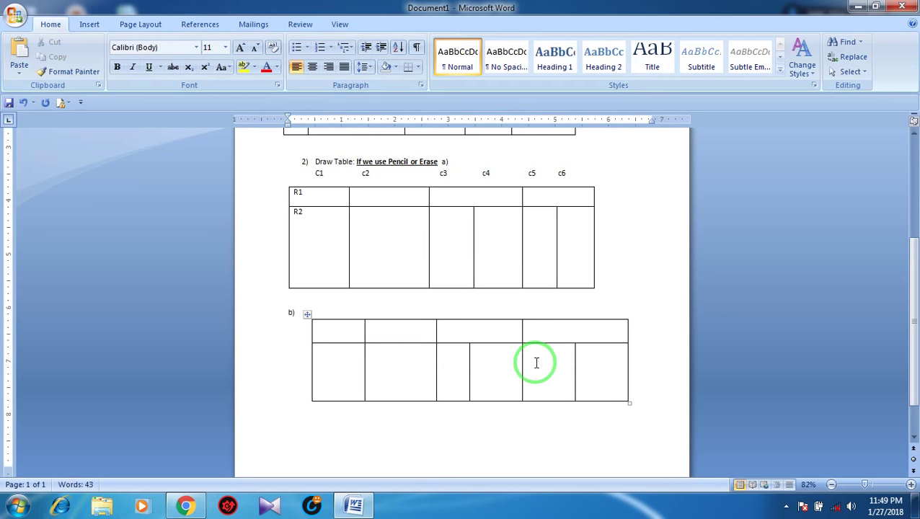
pyautogui.moveTo(521, 357); pyautogui.dragTo(543, 358)
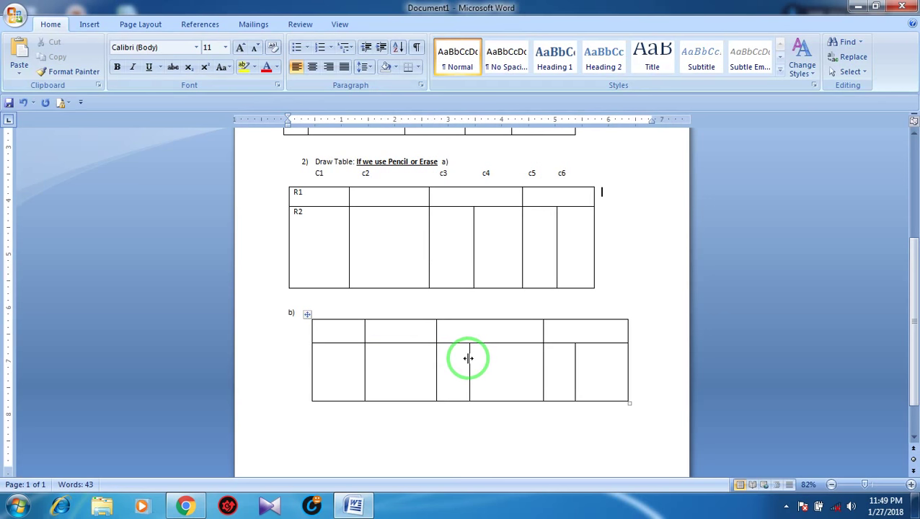
pyautogui.moveTo(469, 358); pyautogui.dragTo(490, 359)
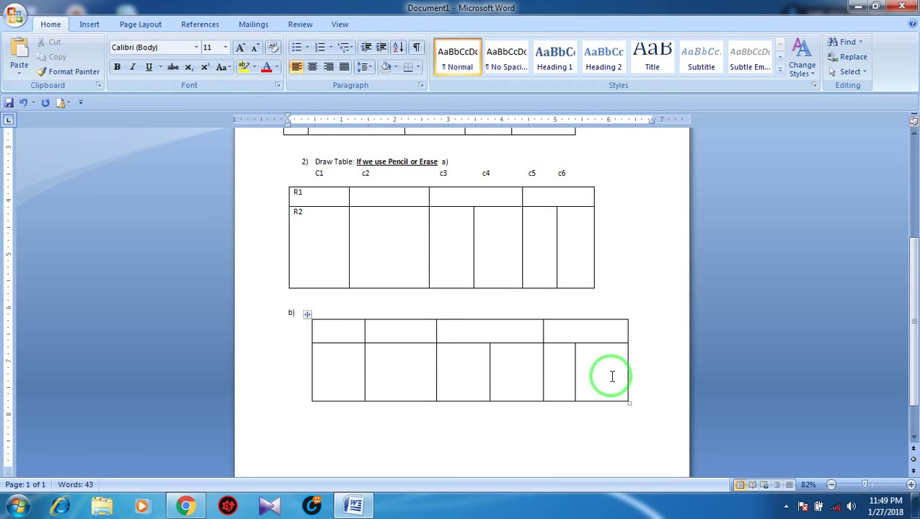
pyautogui.moveTo(574, 360); pyautogui.dragTo(586, 359)
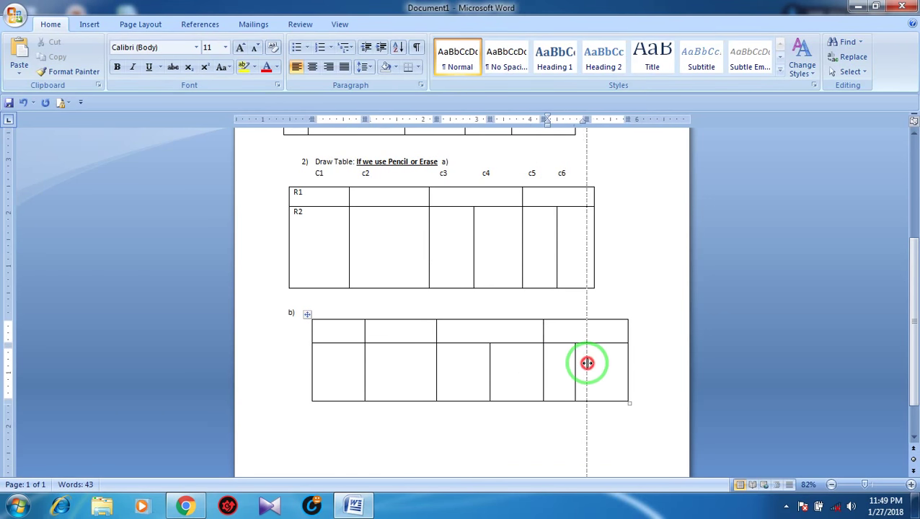
pyautogui.click(347, 328)
pyautogui.write('Sl no')
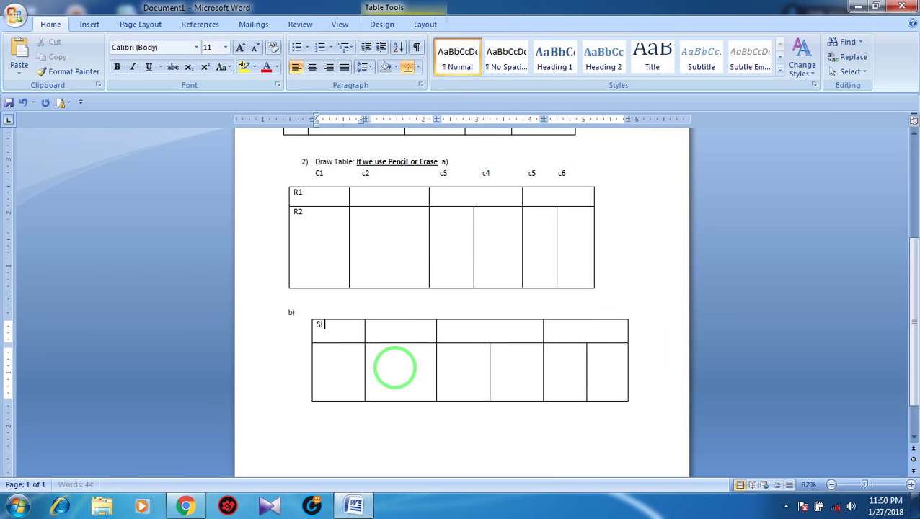
# Step: At 100% zoom, type 'Name' and 'session' into table b)'s second and third header cells
pyautogui.click(866, 485)
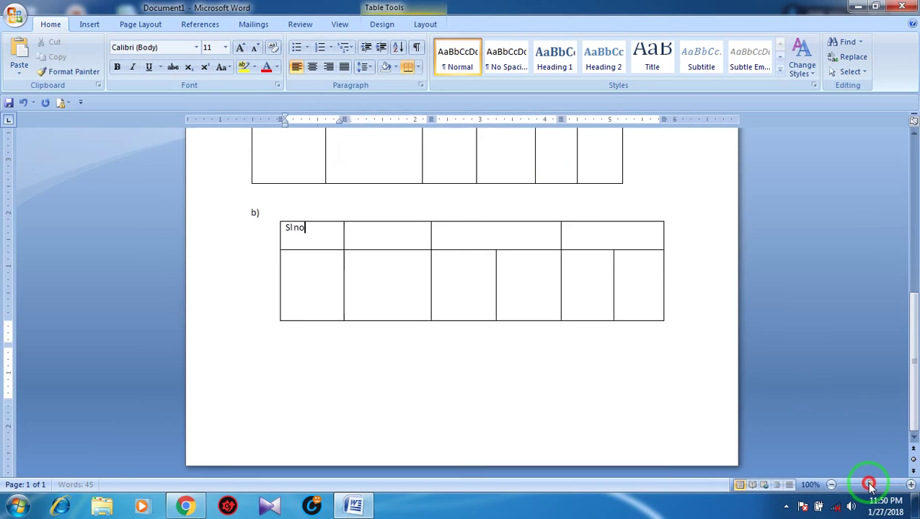
pyautogui.click(376, 236)
pyautogui.write('Name')
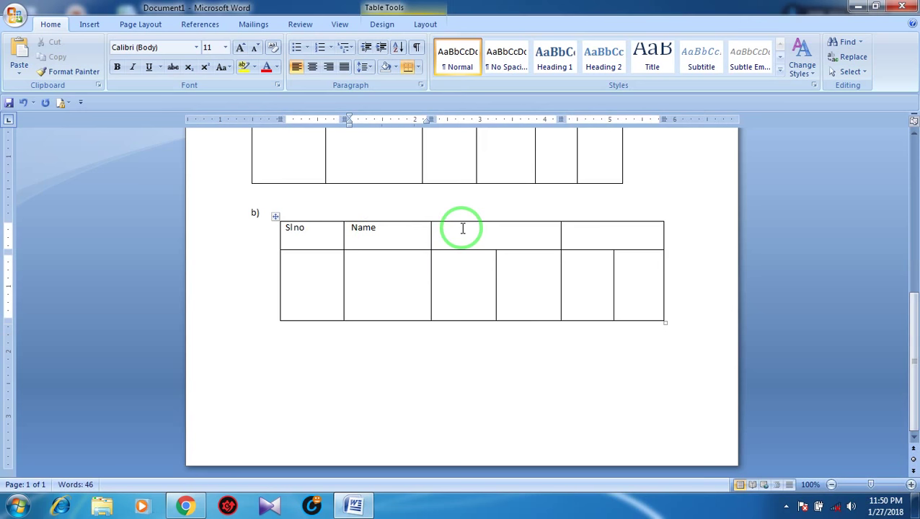
pyautogui.click(460, 228)
pyautogui.write('session')
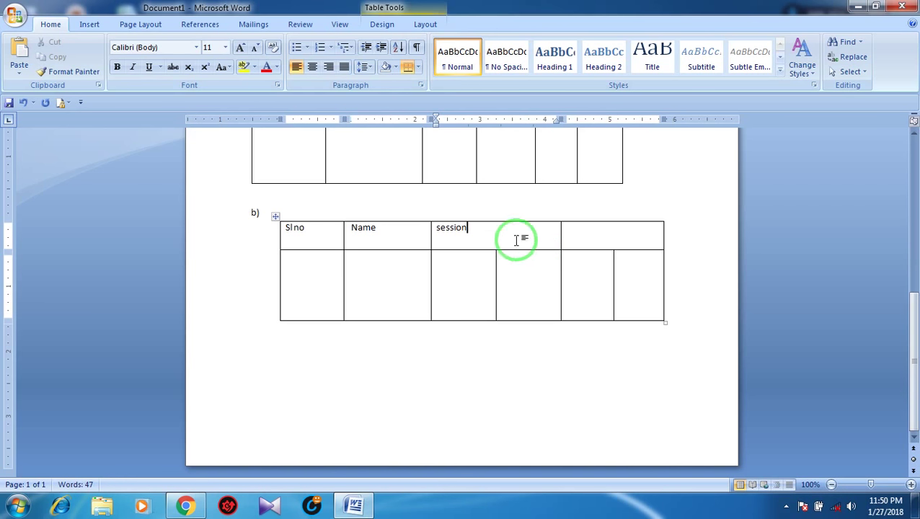
pyautogui.moveTo(484, 232); pyautogui.dragTo(434, 228)
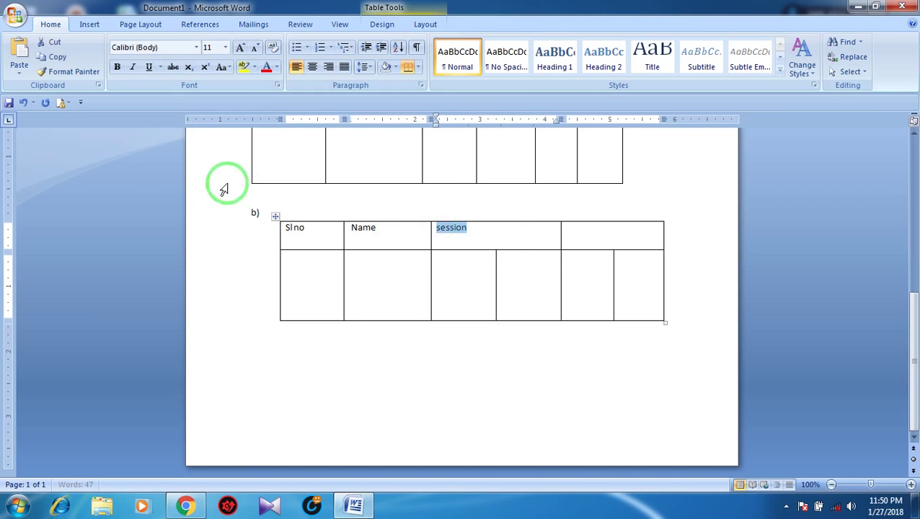
# Step: Centre 'session' in its cell and add a 'Double click' note line below table b)
pyautogui.click(312, 67)
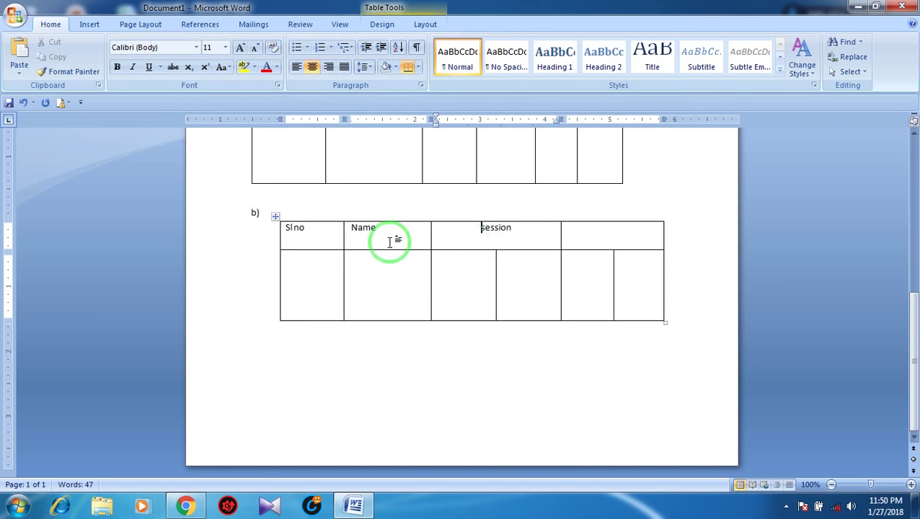
pyautogui.click(276, 216)
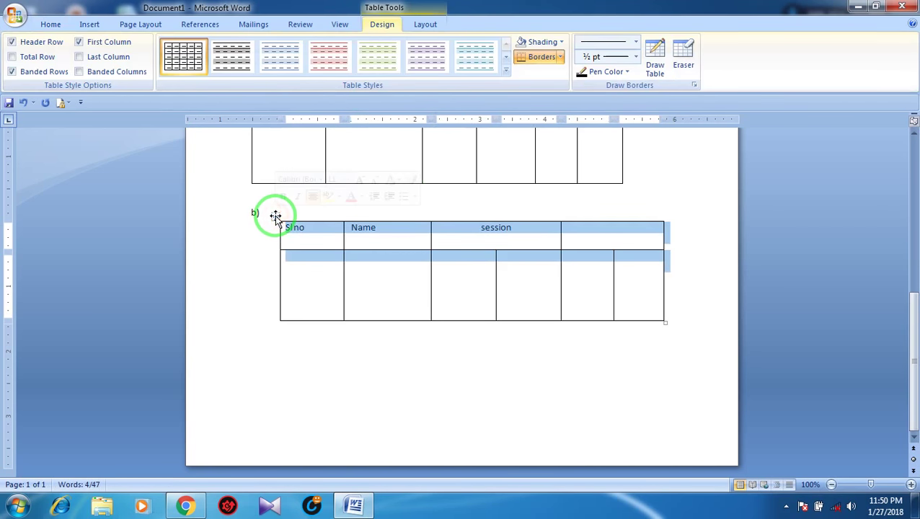
pyautogui.click(279, 345)
pyautogui.write('Double click')
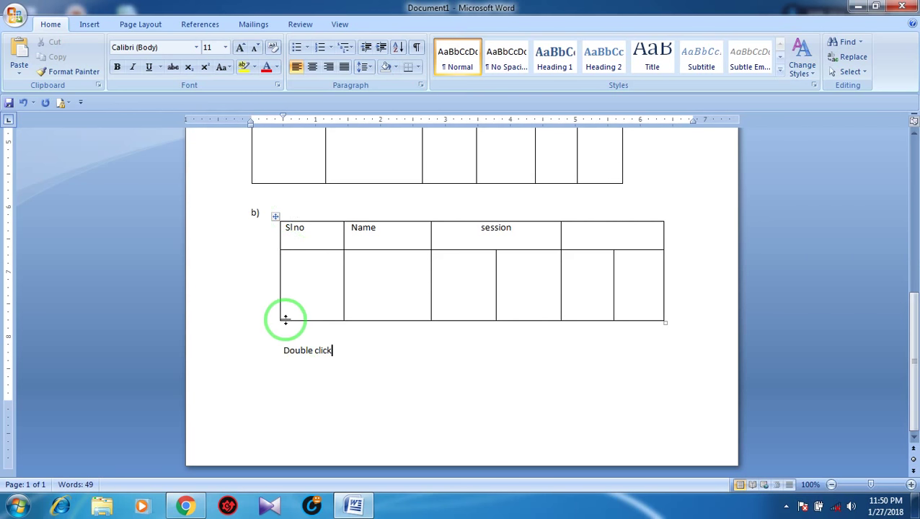
pyautogui.moveTo(282, 351); pyautogui.dragTo(335, 353)
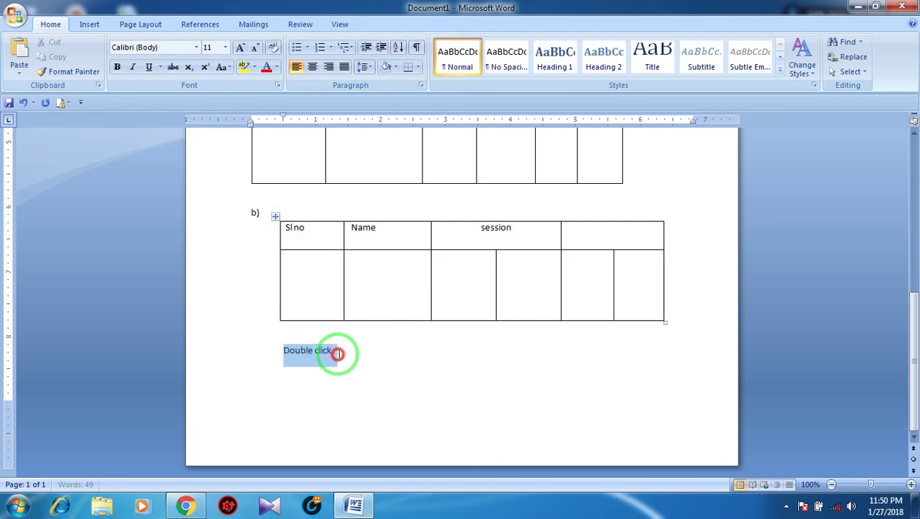
pyautogui.doubleClick(277, 217)
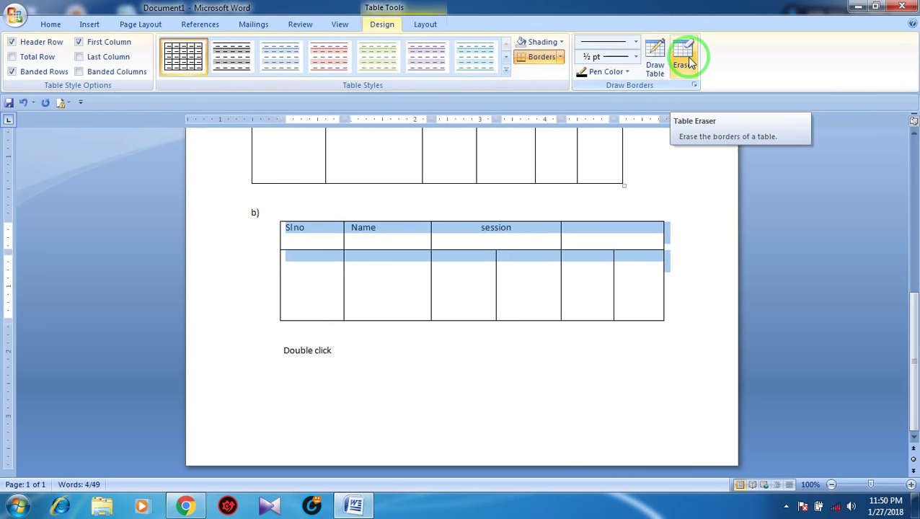
# Step: Draw a horizontal line across the session cell and label the two new sub-cells A and B
pyautogui.click(656, 57)
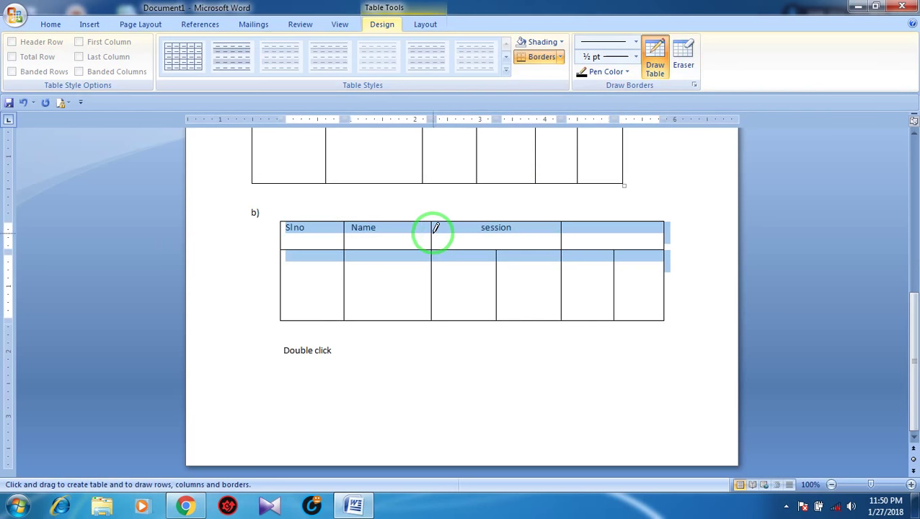
pyautogui.moveTo(435, 233)
pyautogui.mouseDown()
pyautogui.moveTo(527, 235)
pyautogui.moveTo(496, 249)
pyautogui.mouseUp()
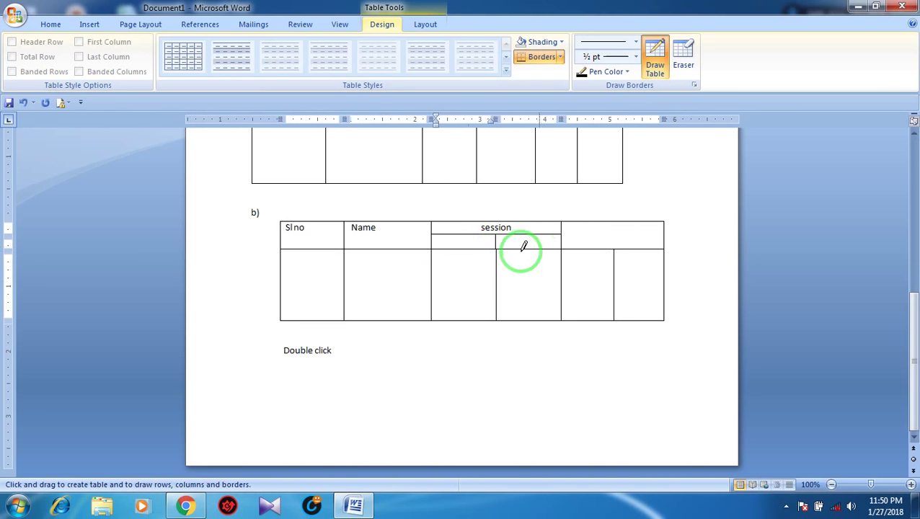
pyautogui.click(697, 180)
pyautogui.click(537, 224)
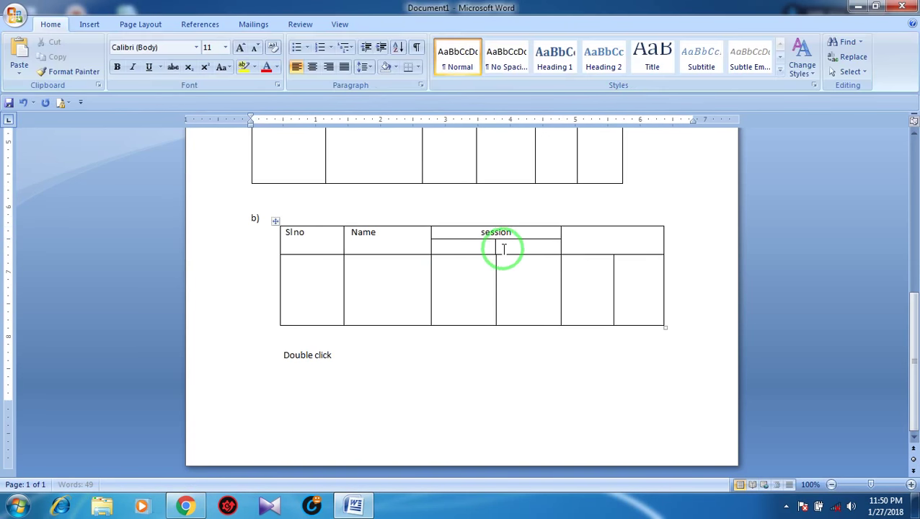
pyautogui.click(496, 247)
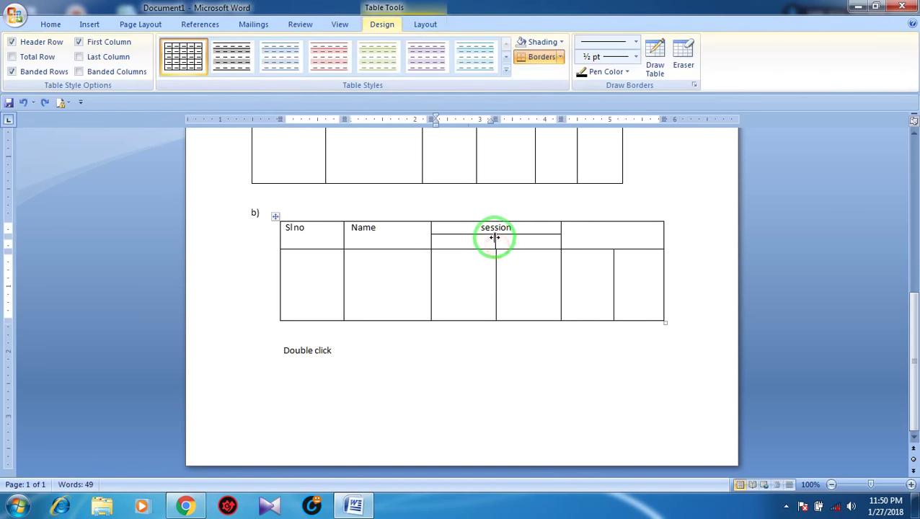
pyautogui.moveTo(495, 237); pyautogui.dragTo(496, 238)
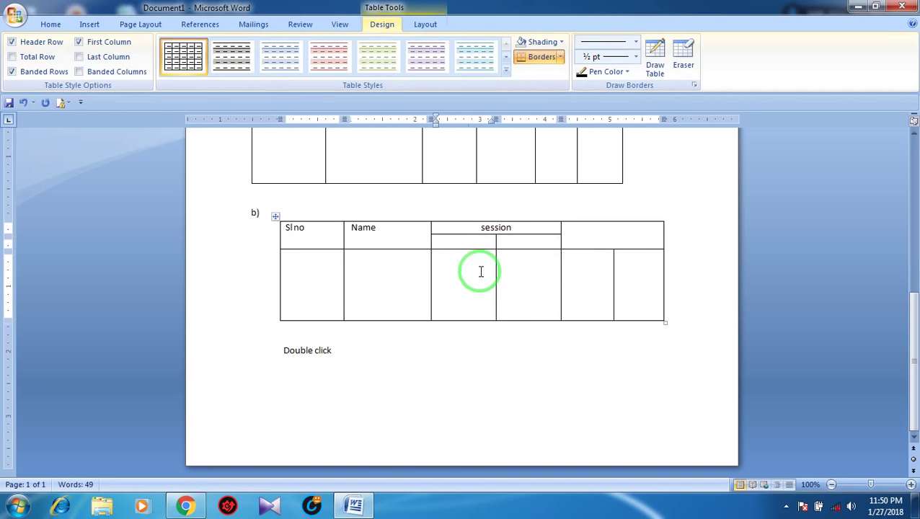
pyautogui.write('a')
pyautogui.write('B')
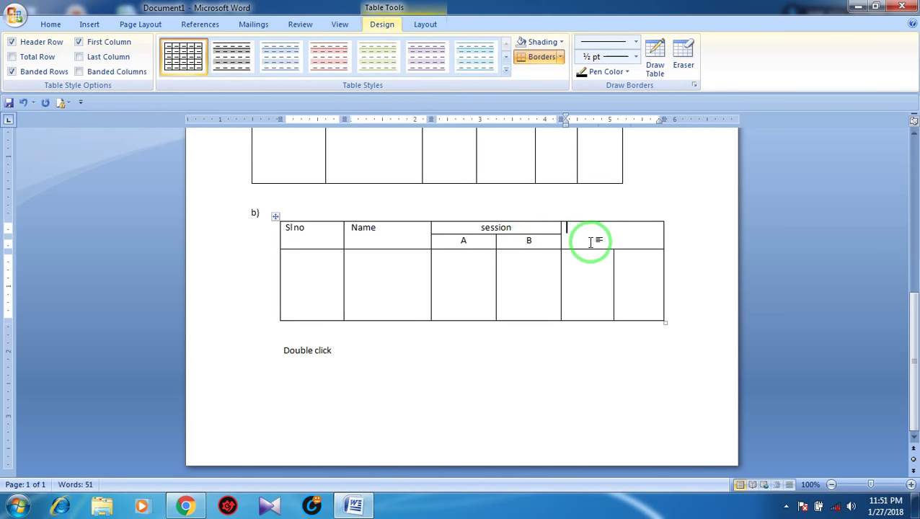
# Step: Type 'Class' in the fourth header, centre it, and add left-aligned sub-labels I and II beneath
pyautogui.write('Class')
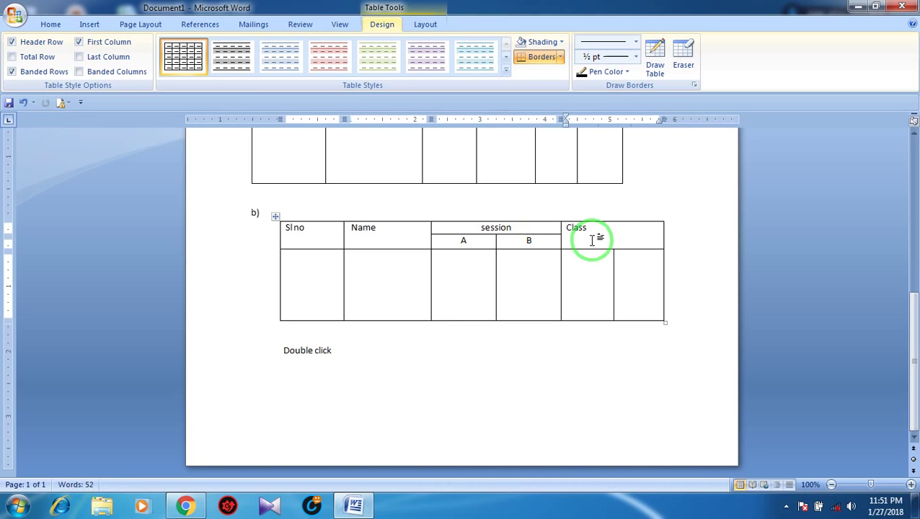
pyautogui.moveTo(554, 222)
pyautogui.mouseDown()
pyautogui.moveTo(600, 228)
pyautogui.moveTo(577, 230)
pyautogui.mouseUp()
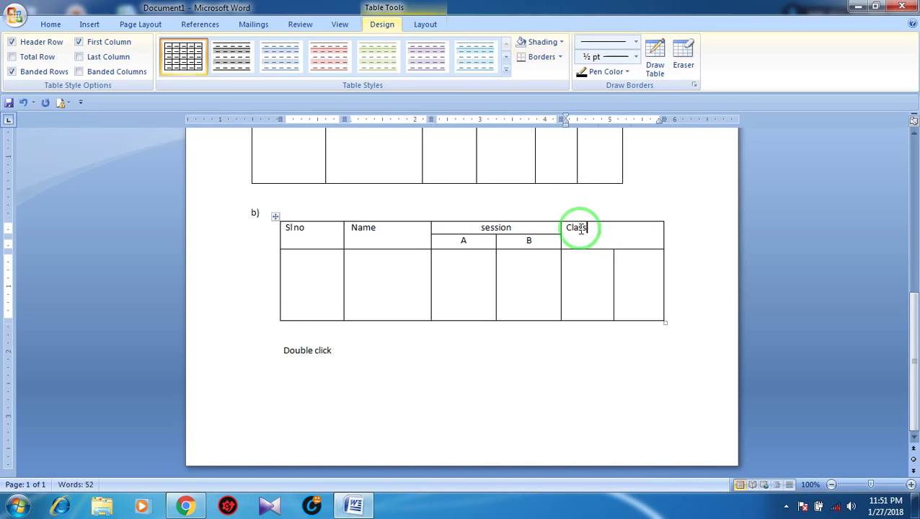
pyautogui.click(568, 228)
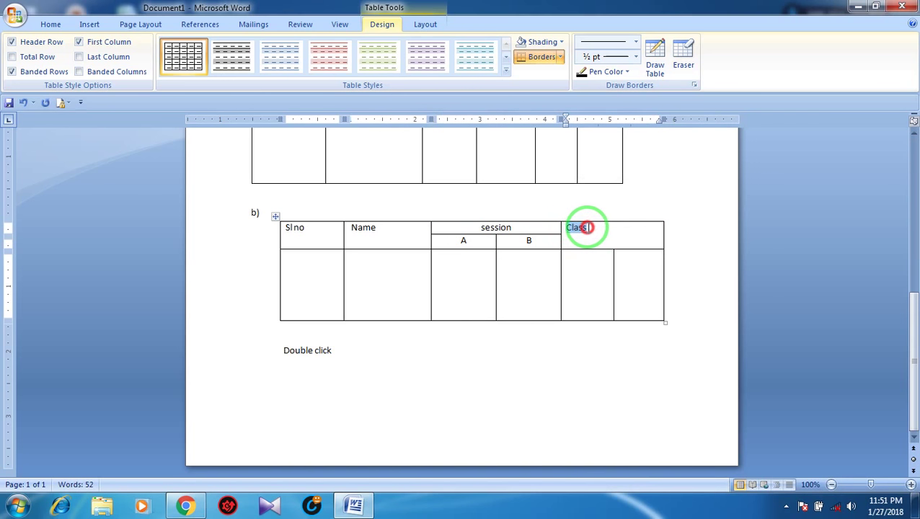
pyautogui.doubleClick(568, 227)
pyautogui.click(58, 26)
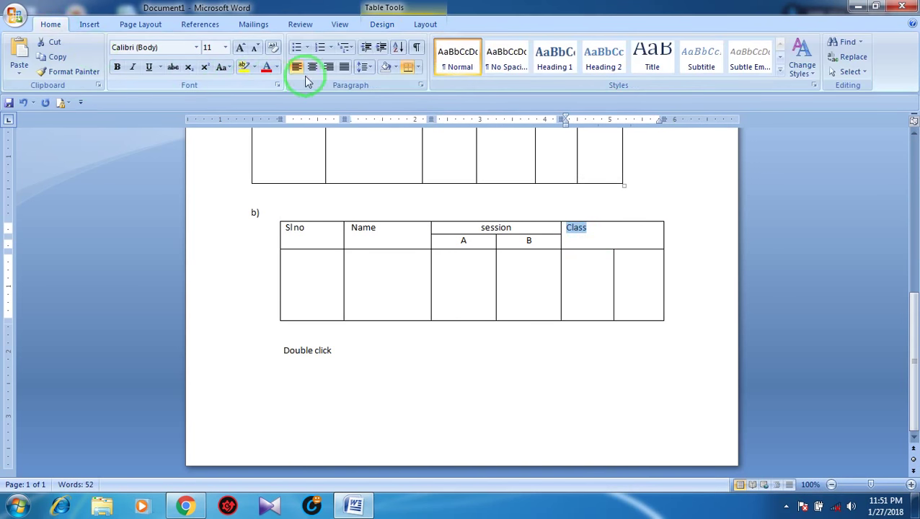
pyautogui.click(313, 66)
pyautogui.click(579, 244)
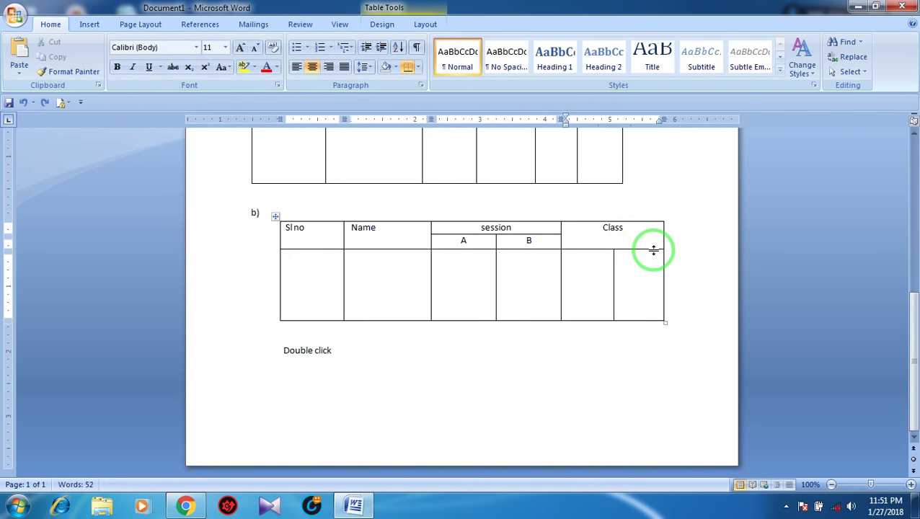
pyautogui.press('Return')
pyautogui.click(298, 67)
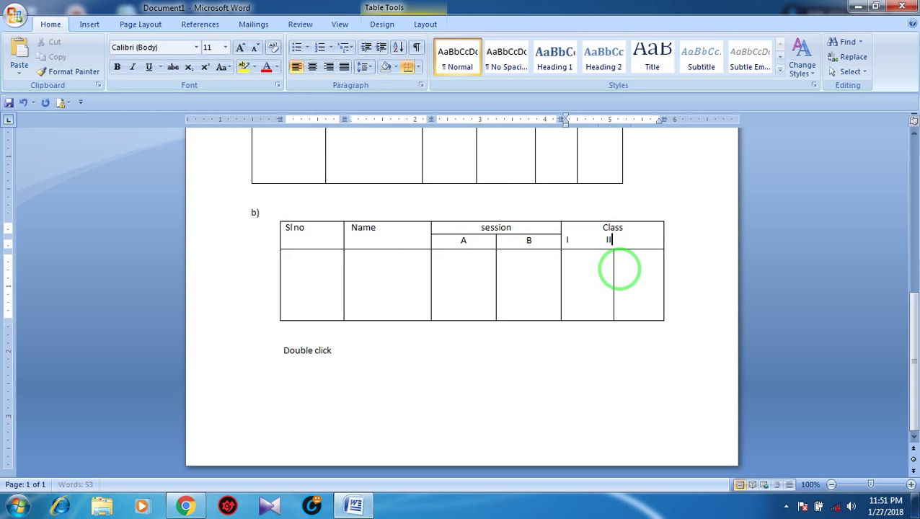
pyautogui.click(568, 238)
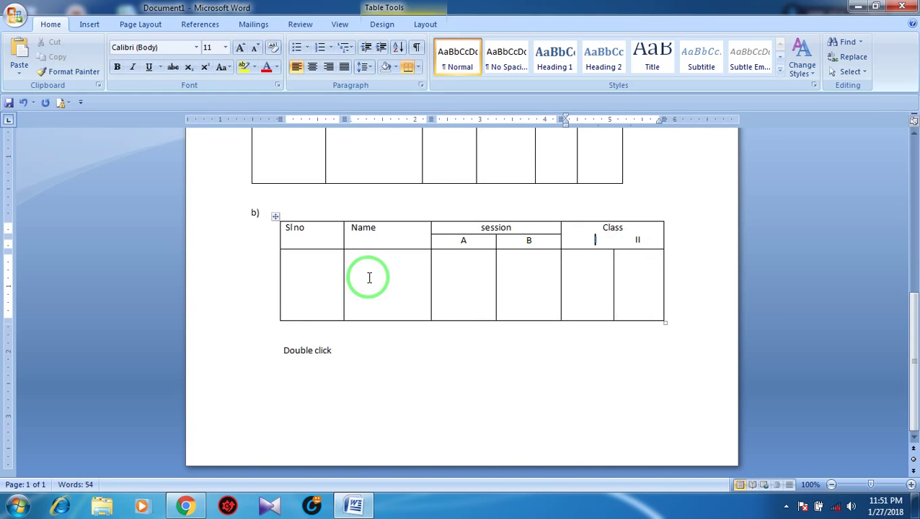
pyautogui.click(277, 216)
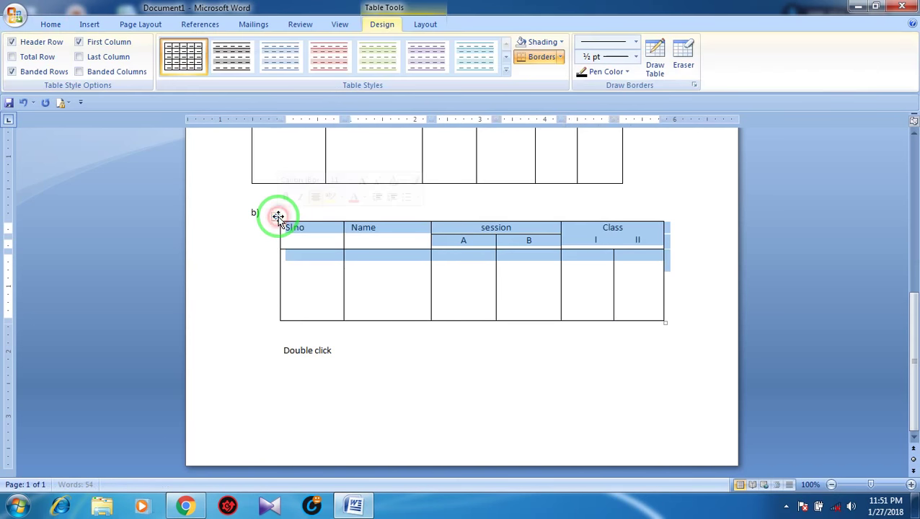
# Step: Draw two horizontal lines across table b)'s tall bottom row, dividing it into three rows
pyautogui.click(655, 58)
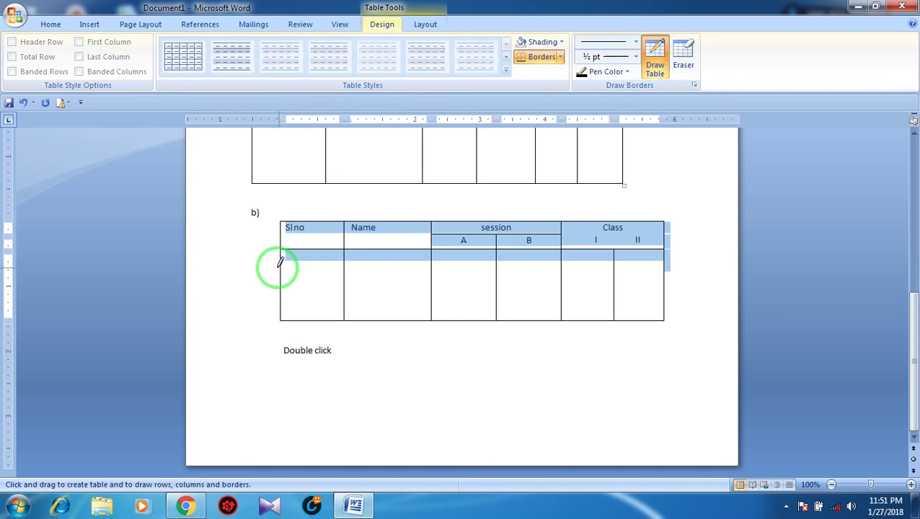
pyautogui.moveTo(292, 263); pyautogui.dragTo(653, 271)
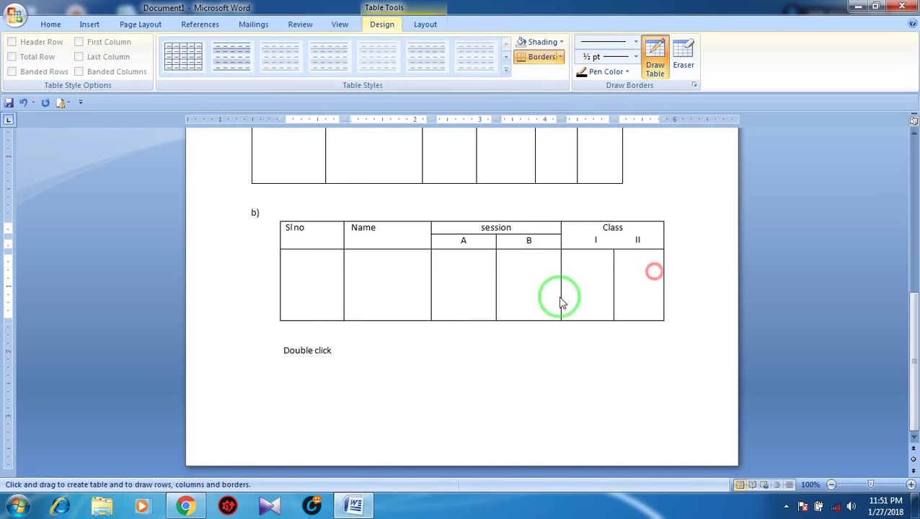
pyautogui.moveTo(283, 284); pyautogui.dragTo(663, 286)
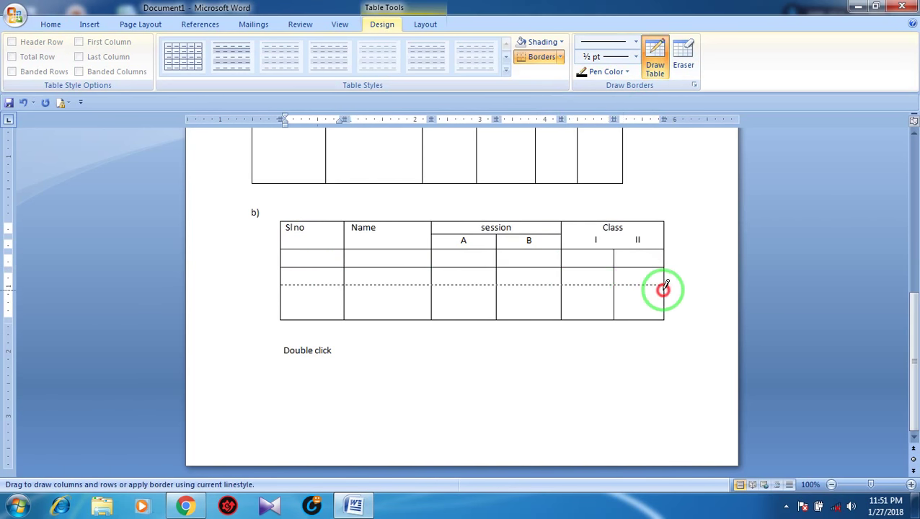
pyautogui.doubleClick(702, 238)
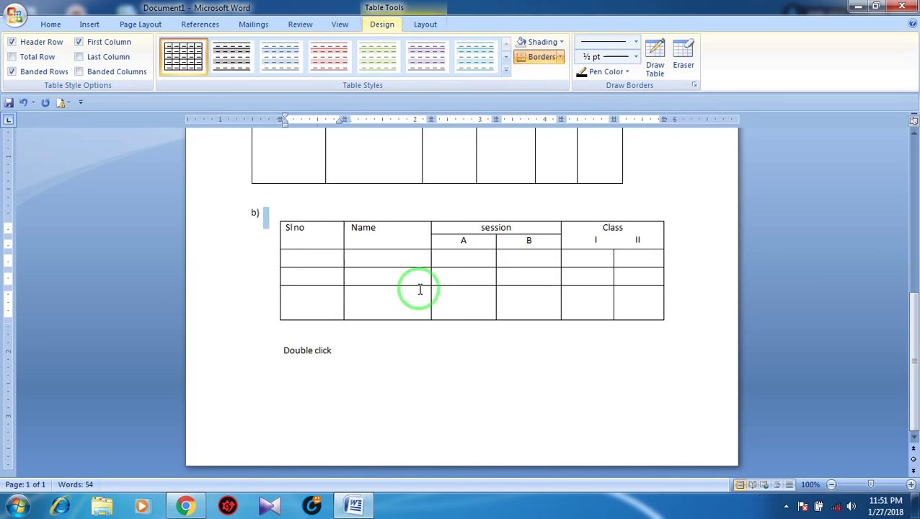
pyautogui.click(431, 362)
# Step: Enter 1 and 2 in the Sl no cells of the first two new rows
pyautogui.click(302, 257)
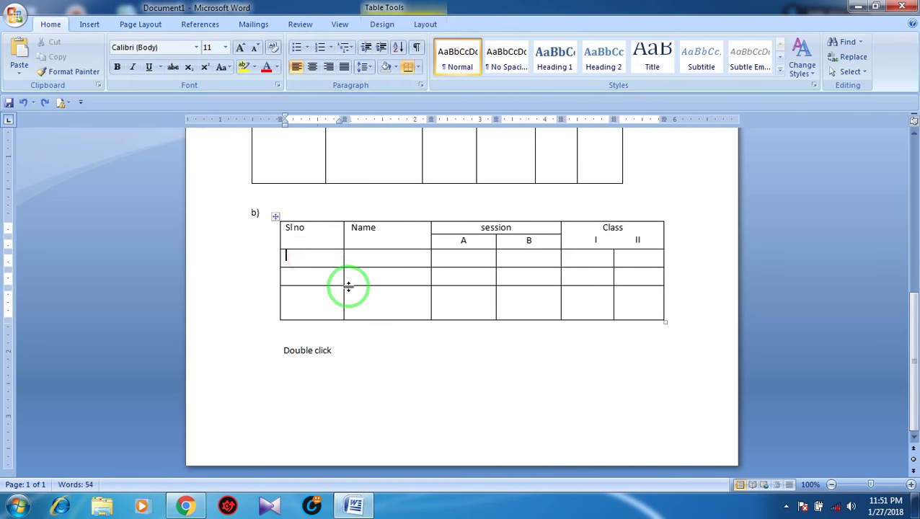
pyautogui.write('1')
pyautogui.click(292, 275)
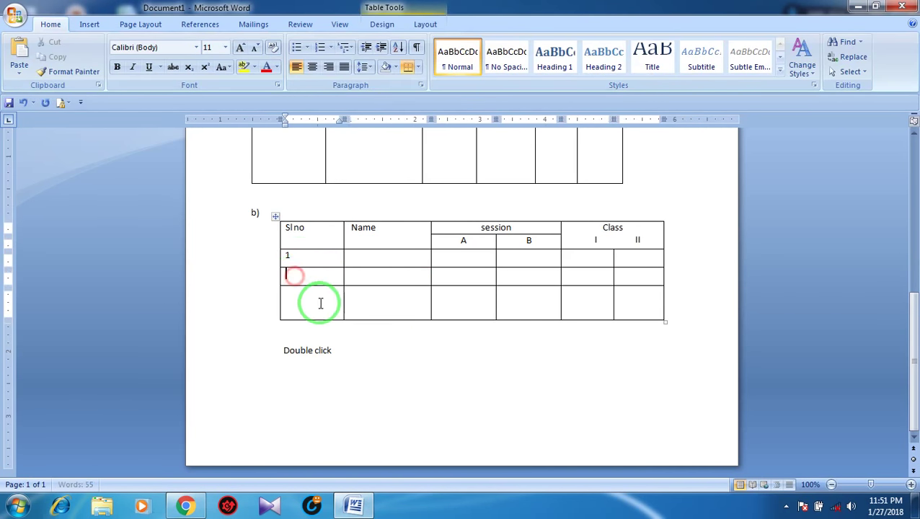
pyautogui.write('2')
pyautogui.click(308, 301)
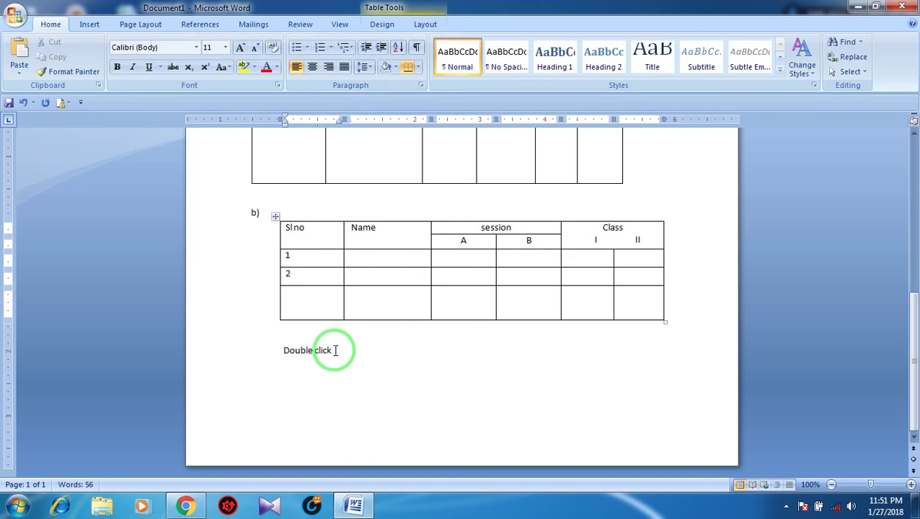
# Step: Reword the second note to begin 'If you insert', replacing the stray words 'Y can'
pyautogui.click(382, 393)
pyautogui.write('I can one more row')
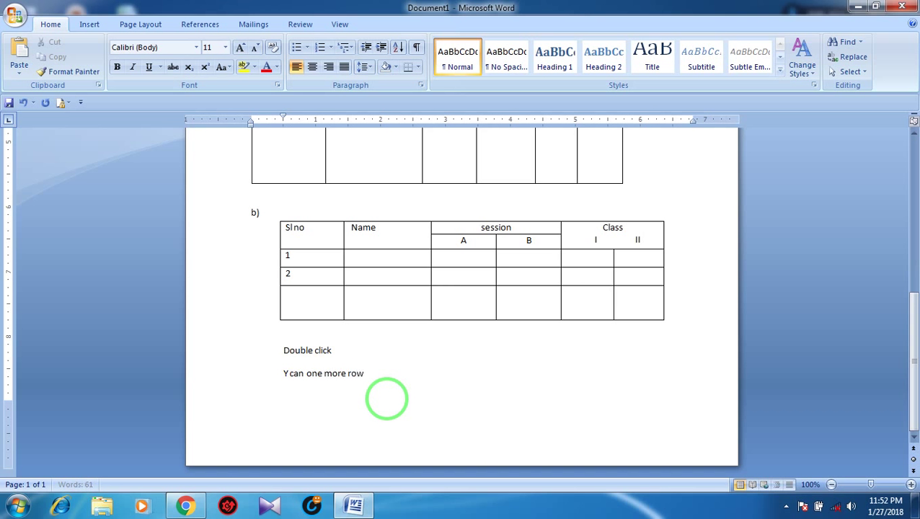
pyautogui.click(283, 375)
pyautogui.write('If')
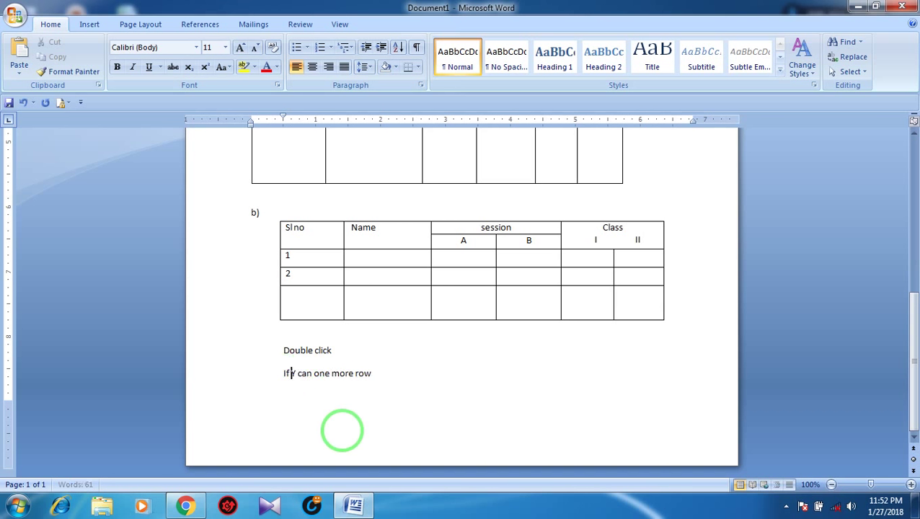
pyautogui.press('Delete')
pyautogui.press('Delete')
pyautogui.press('Delete')
pyautogui.press('Delete')
pyautogui.press('Delete')
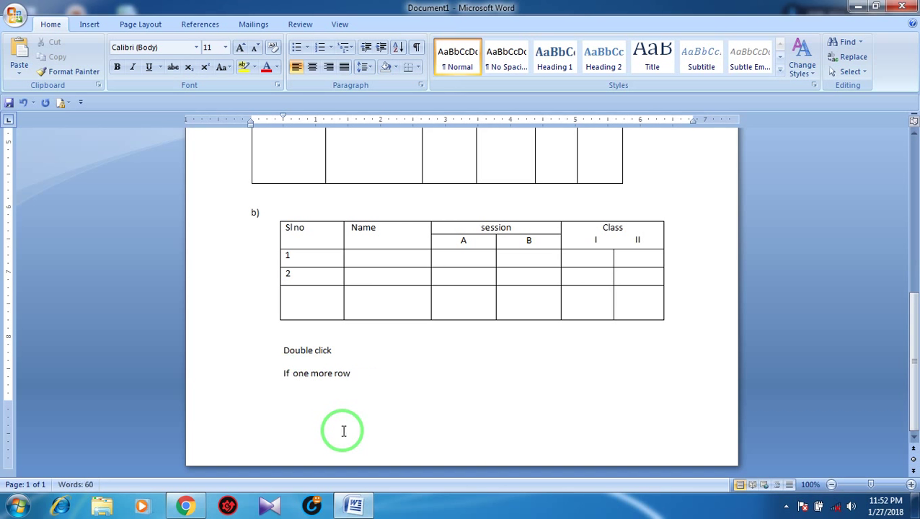
pyautogui.write('you ')
pyautogui.write('i')
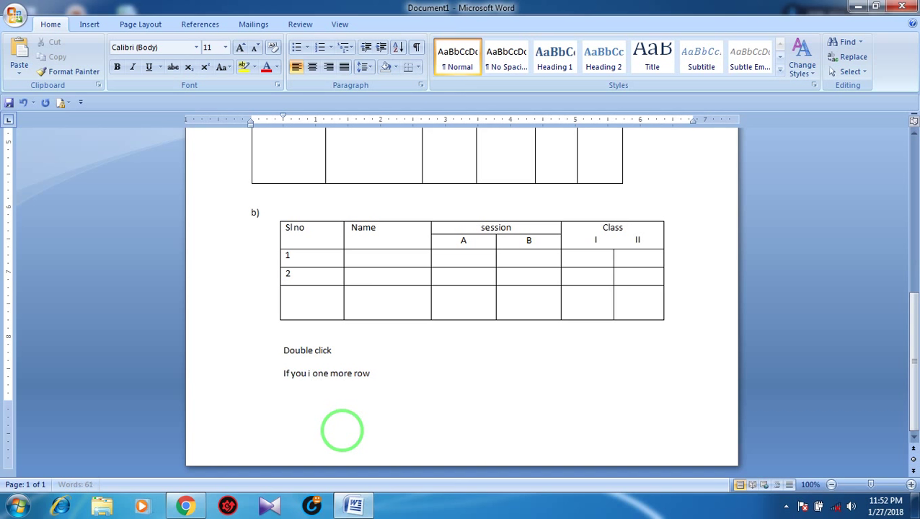
pyautogui.write('nsert')
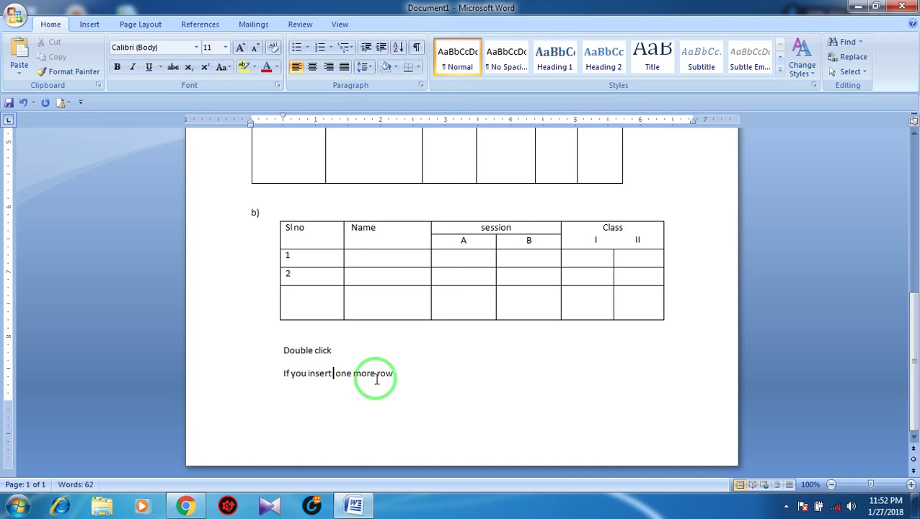
pyautogui.click(311, 303)
pyautogui.click(437, 398)
pyautogui.write('press Tab from keyboard')
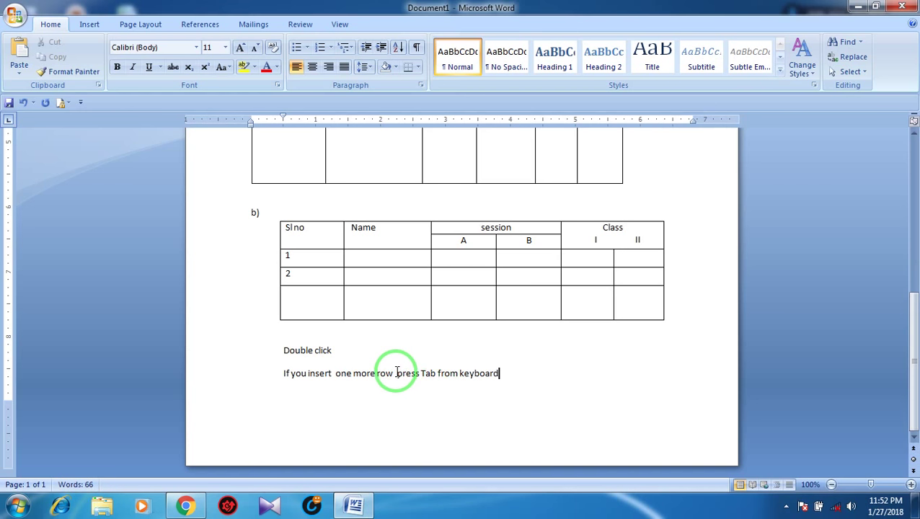
# Step: Make the phrase 'press Tab from keyboard' bold
pyautogui.moveTo(376, 373)
pyautogui.mouseDown()
pyautogui.moveTo(498, 373)
pyautogui.moveTo(399, 374)
pyautogui.mouseUp()
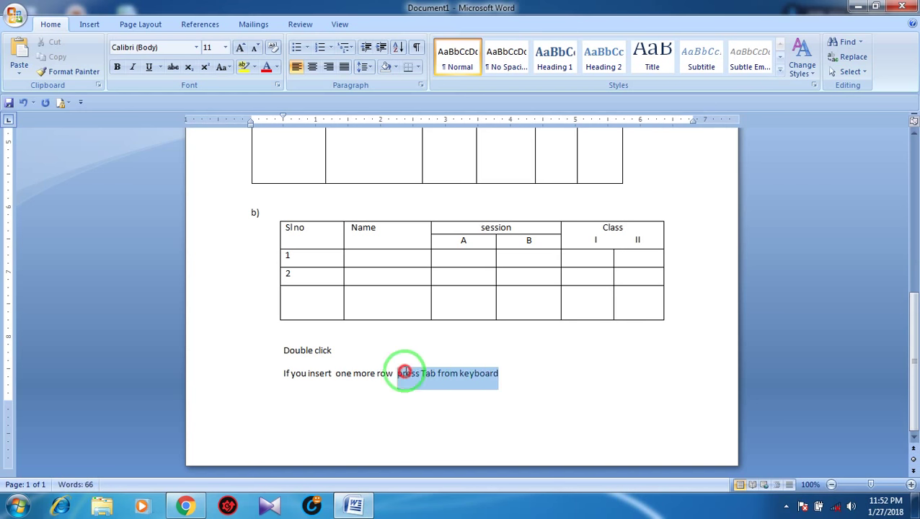
pyautogui.hotkey('ctrl', 'b')
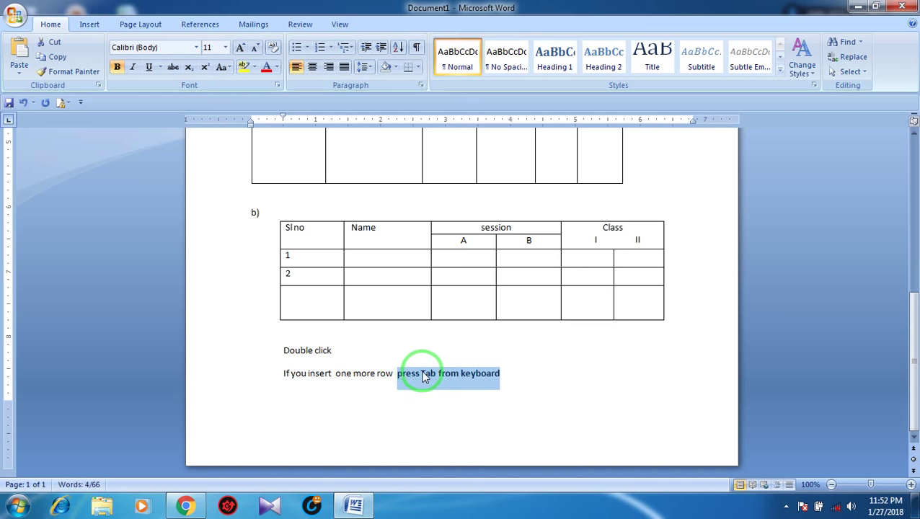
pyautogui.click(447, 374)
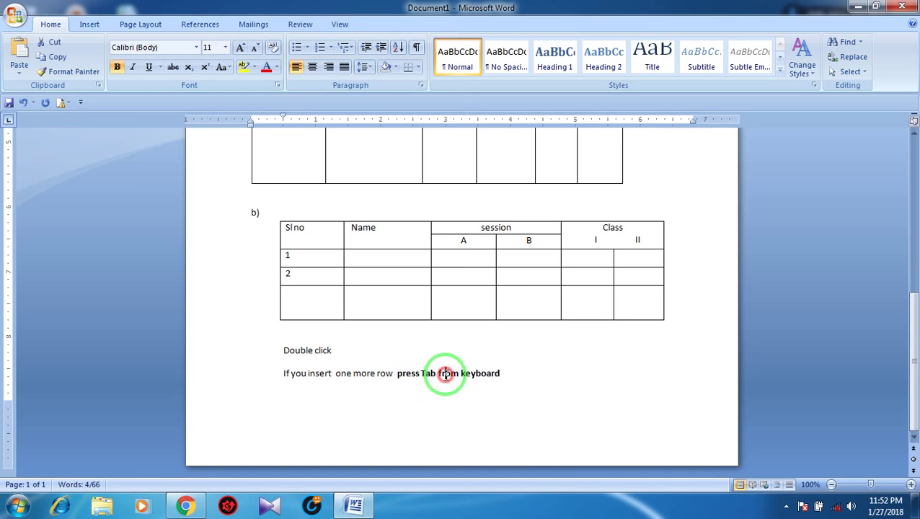
# Step: Tab through table b)'s last row to append two empty rows at the bottom
pyautogui.click(294, 292)
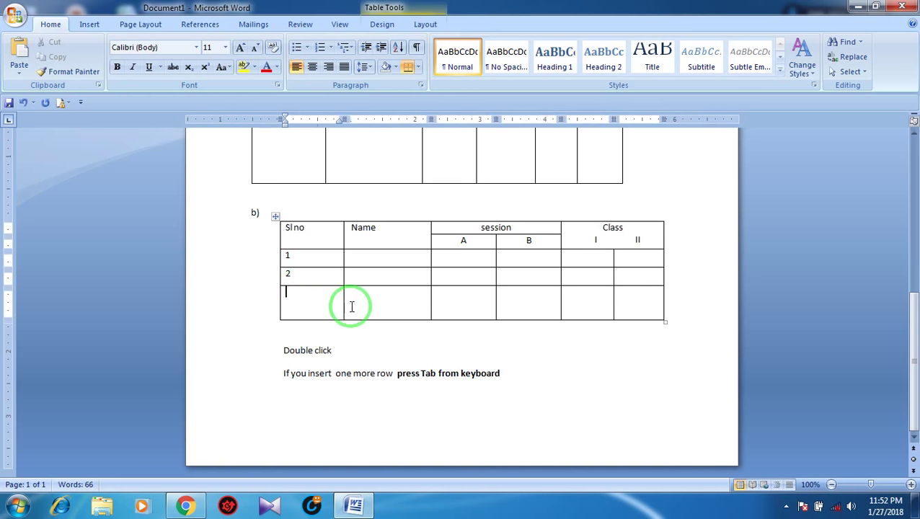
pyautogui.press('Tab')
pyautogui.press('Tab')
pyautogui.press('Tab')
pyautogui.press('Tab')
pyautogui.press('Tab')
pyautogui.press('Tab')
pyautogui.press('Tab')
pyautogui.press('Tab')
pyautogui.press('Tab')
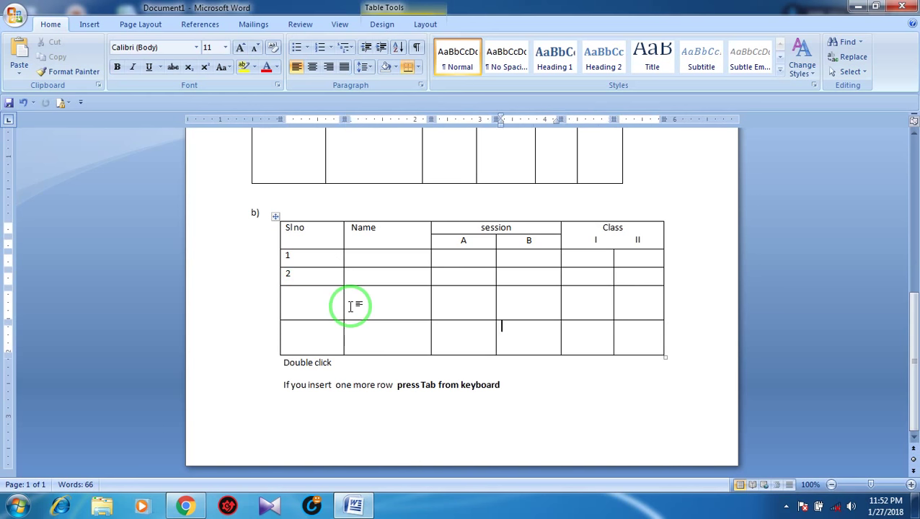
pyautogui.press('Tab')
pyautogui.press('Tab')
pyautogui.press('Tab')
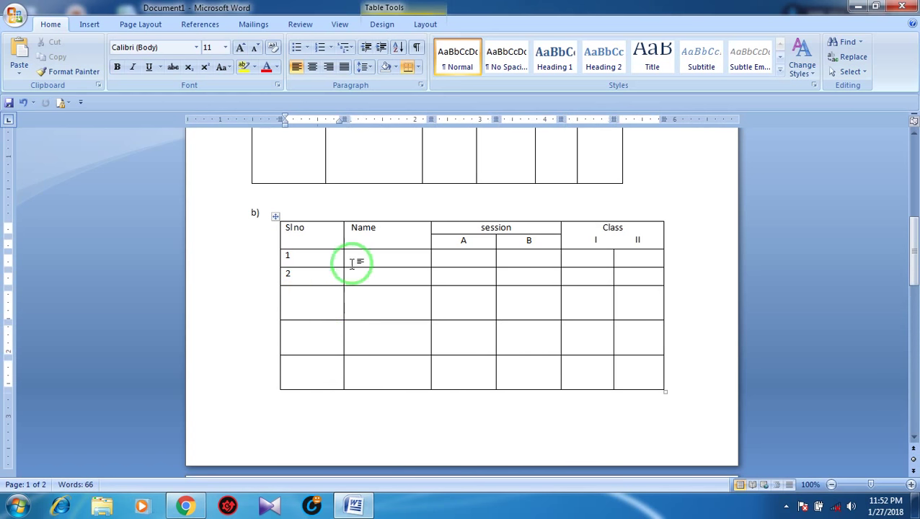
pyautogui.scroll(4, 399, 351)
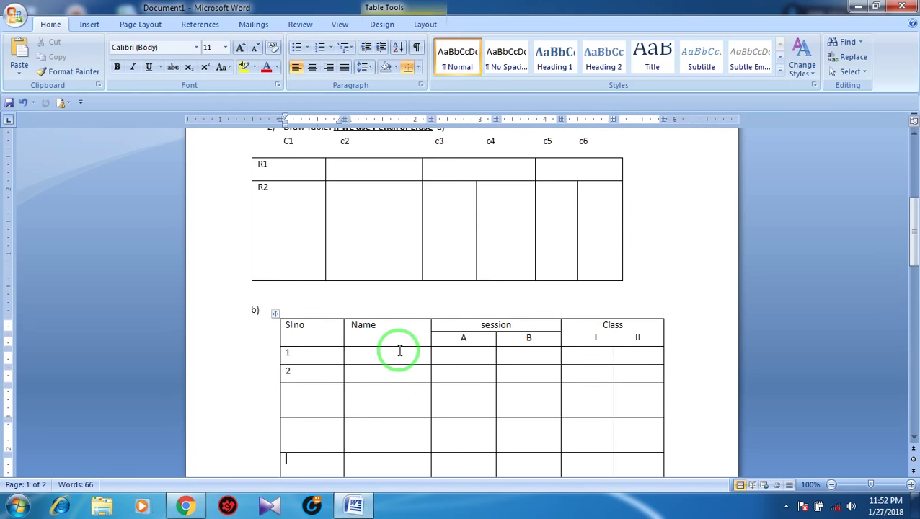